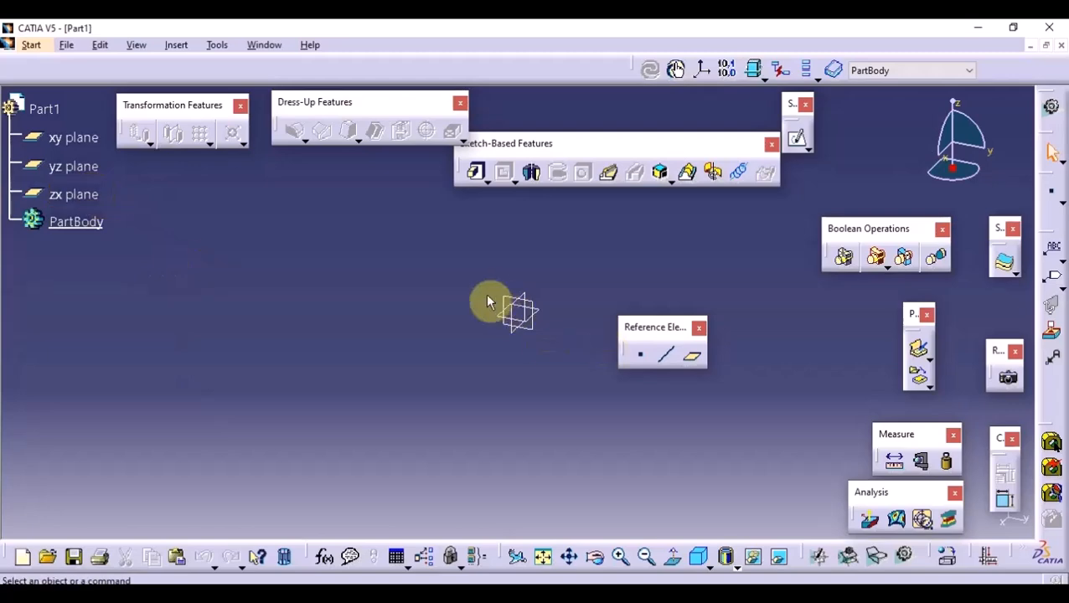
- On the yz plane, sketch the outer outline of a U-shaped profile about 140 mm wide and 42.5 mm high, base on the horizontal axis
left_click(532, 300)
left_click(797, 140)
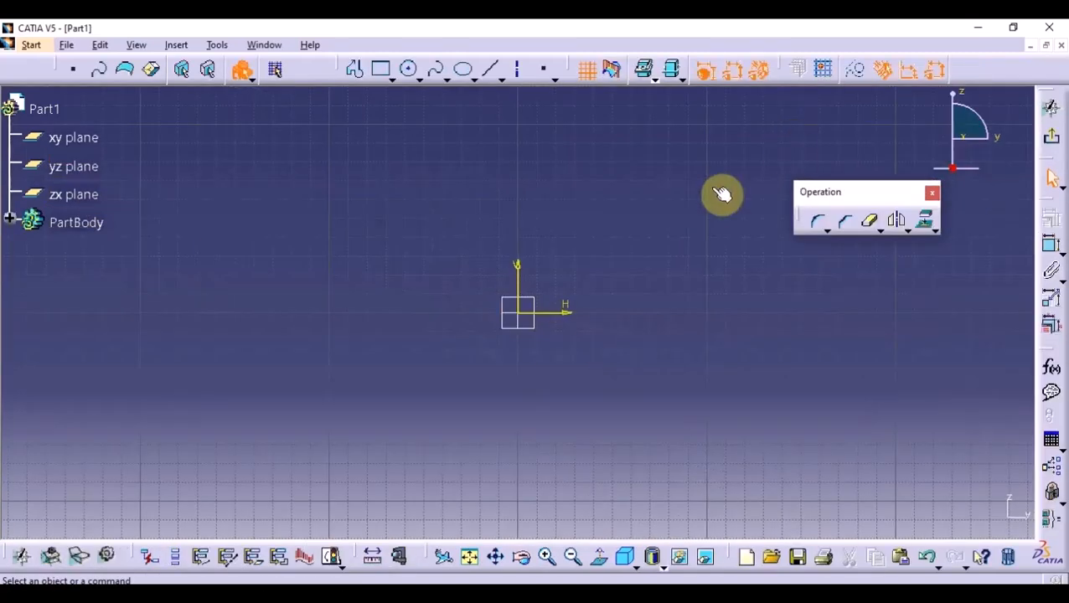
left_click(358, 67)
left_click(613, 233)
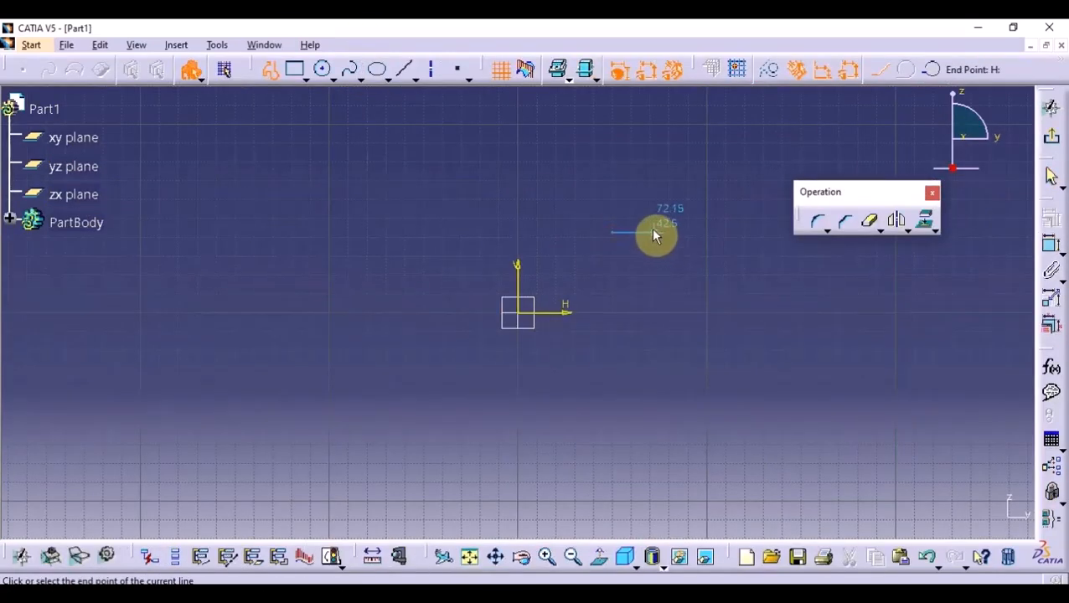
left_click(656, 233)
left_click(656, 312)
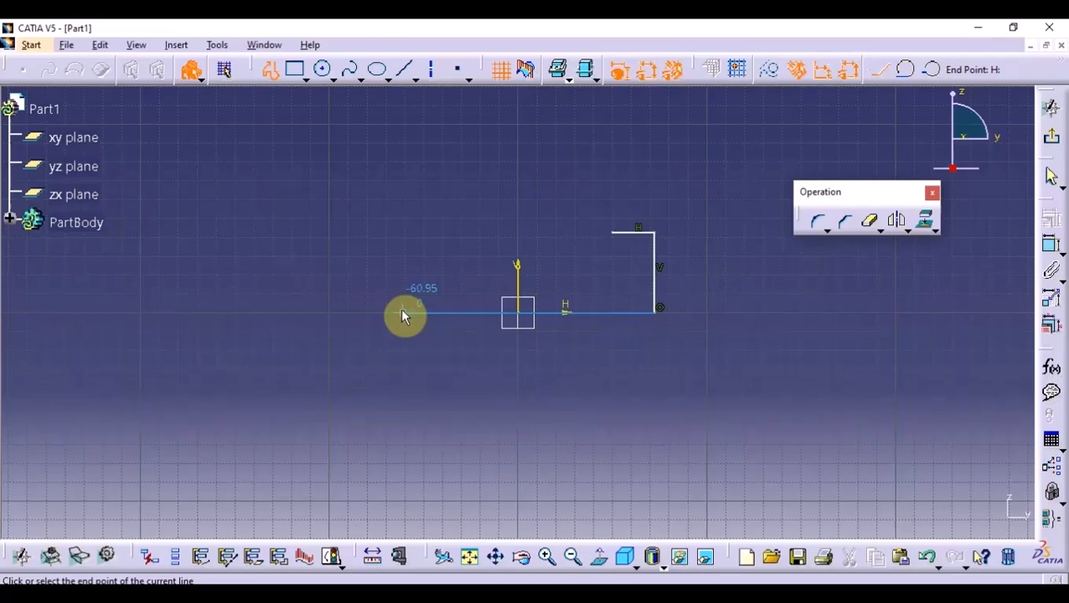
left_click(391, 233)
left_click(450, 233)
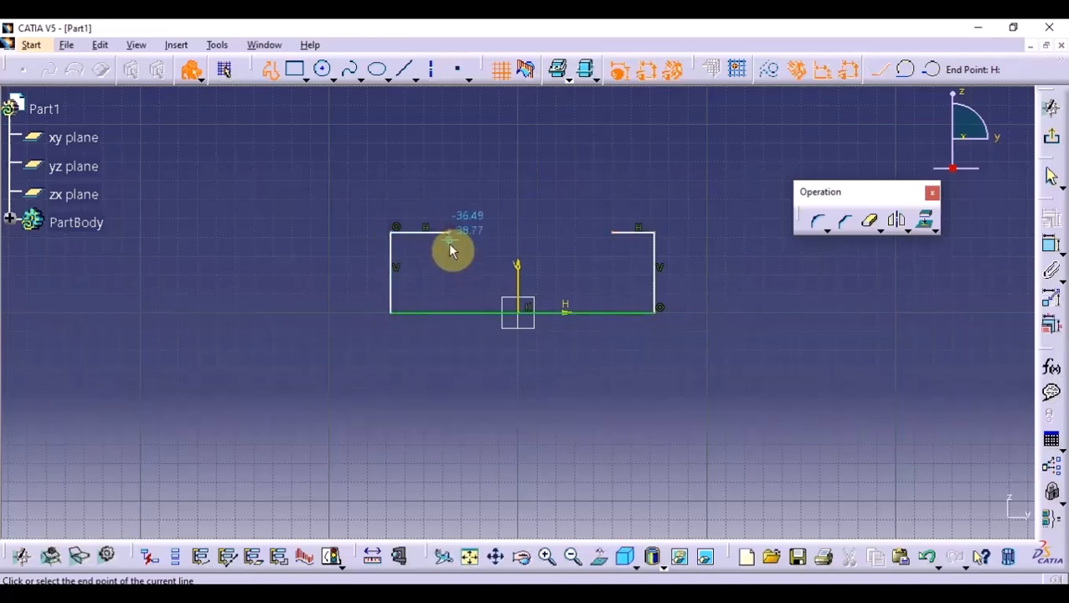
- Draw the recess's inner sides and horizontal floor to close the U-shaped profile, undoing the slanted segment on the way
left_click(449, 287)
left_click(608, 287)
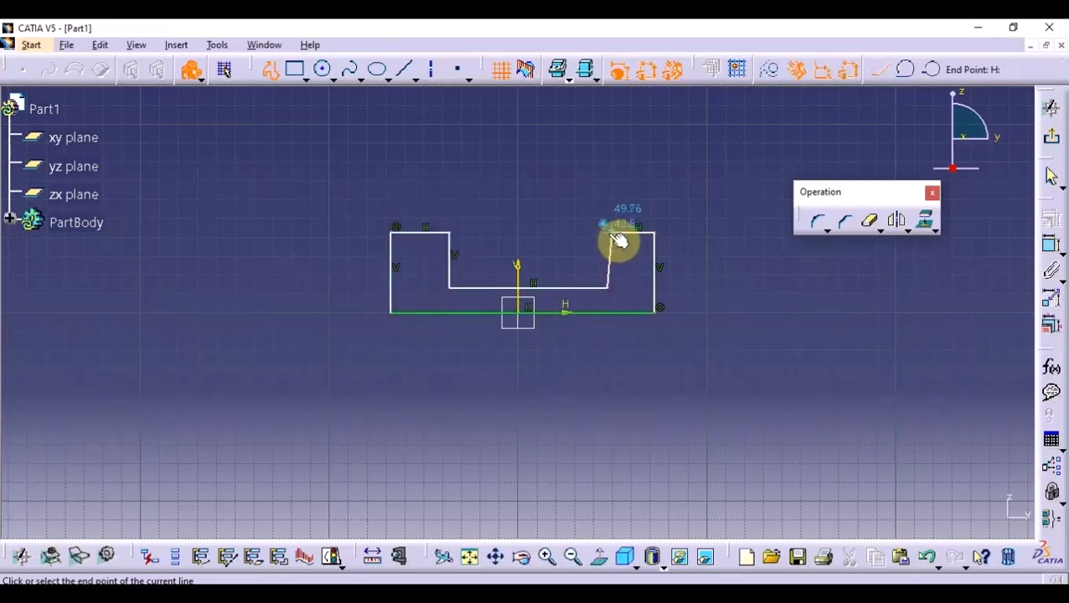
left_click(927, 558)
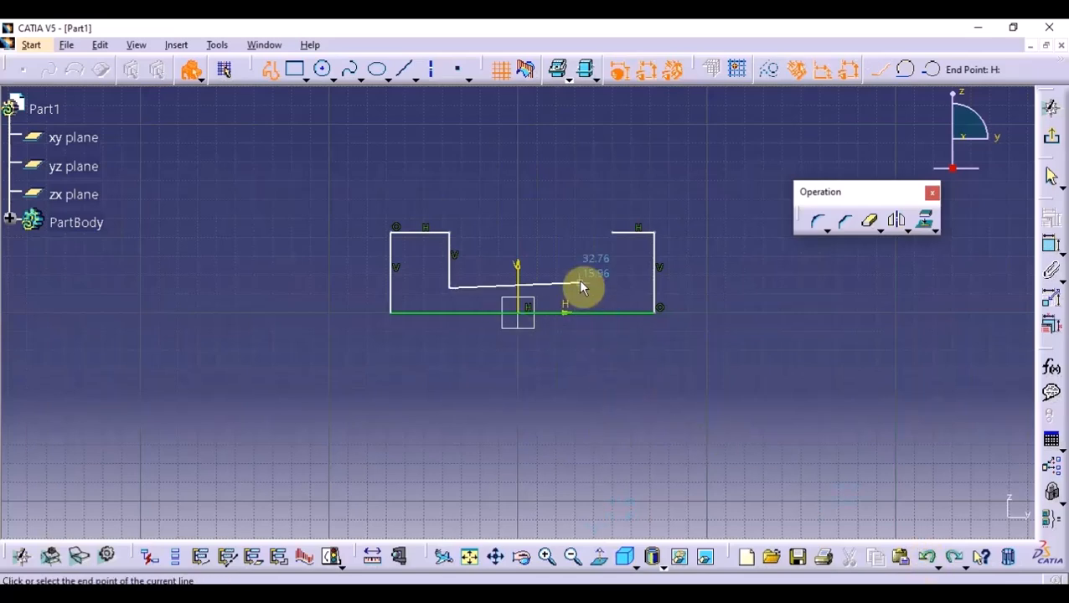
left_click(613, 289)
left_click(614, 234)
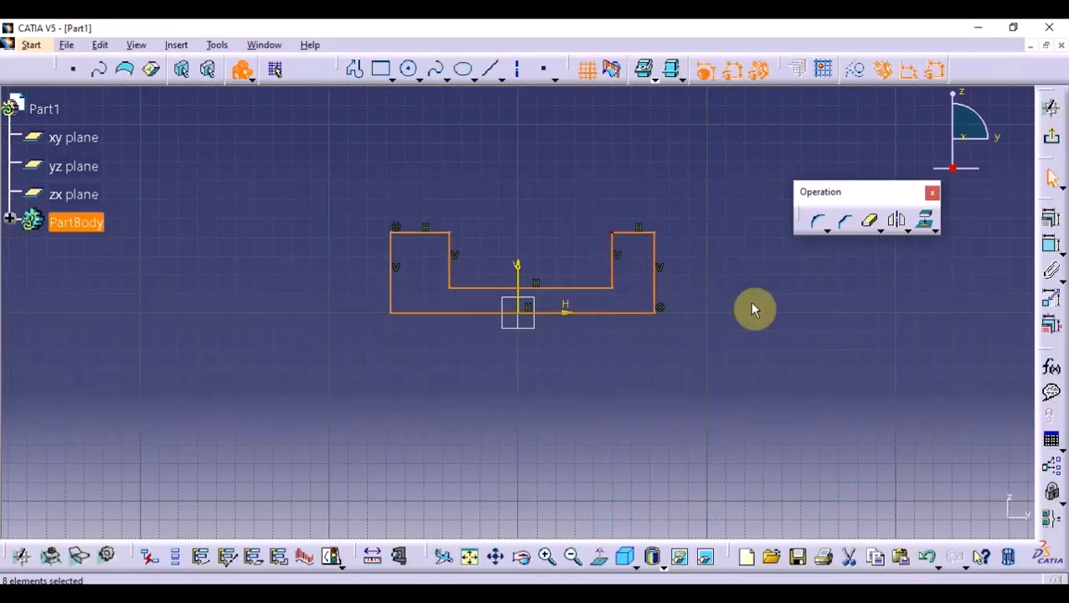
- Constrain the two inner vertical sides of the recess to be symmetric about the vertical axis
left_click(1054, 252)
left_click(612, 251)
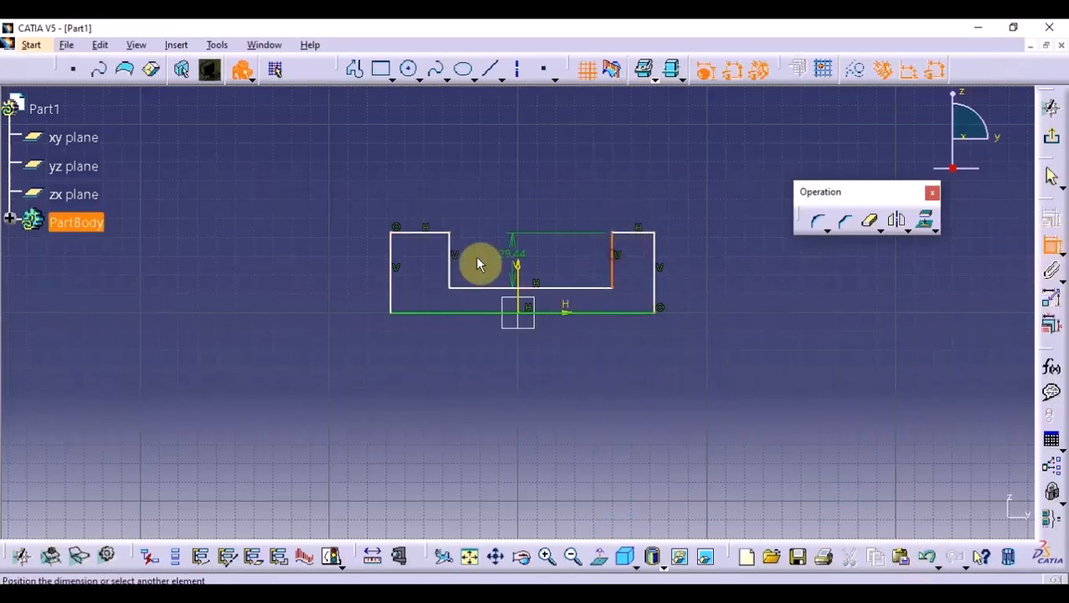
left_click(450, 253)
right_click(501, 165)
left_click(549, 324)
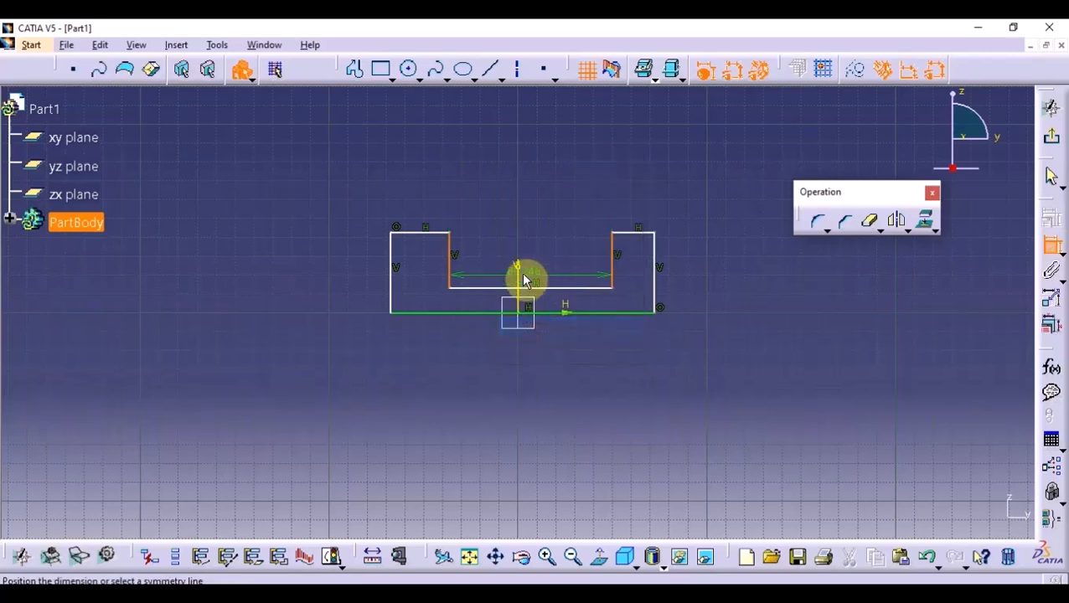
left_click(520, 273)
- Constrain the profile's two outer vertical sides to be symmetric about the vertical axis
left_click(656, 267)
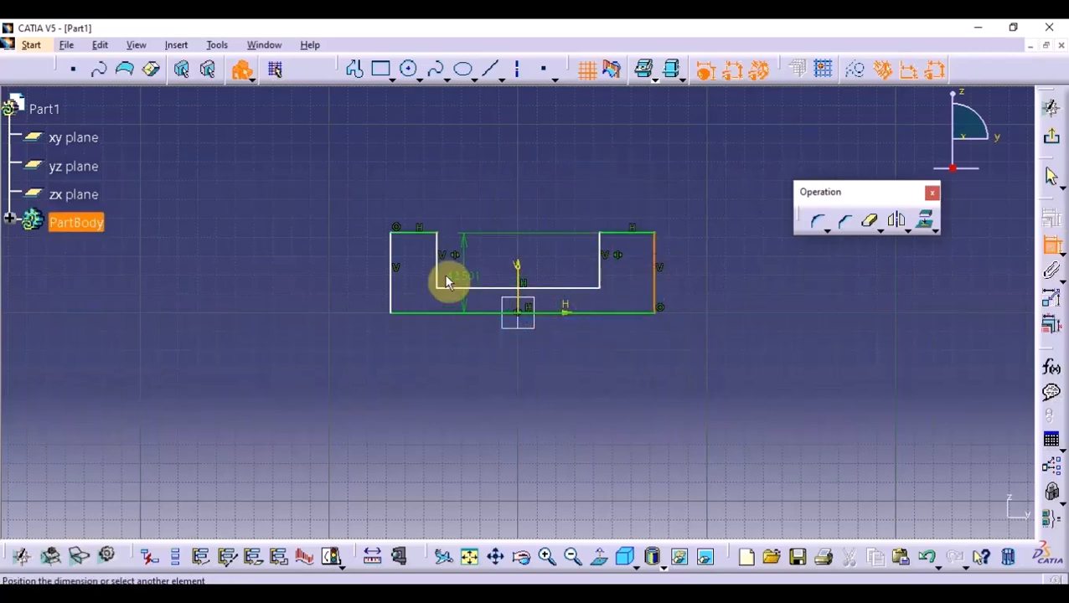
left_click(401, 248)
right_click(504, 172)
left_click(582, 343)
left_click(528, 272)
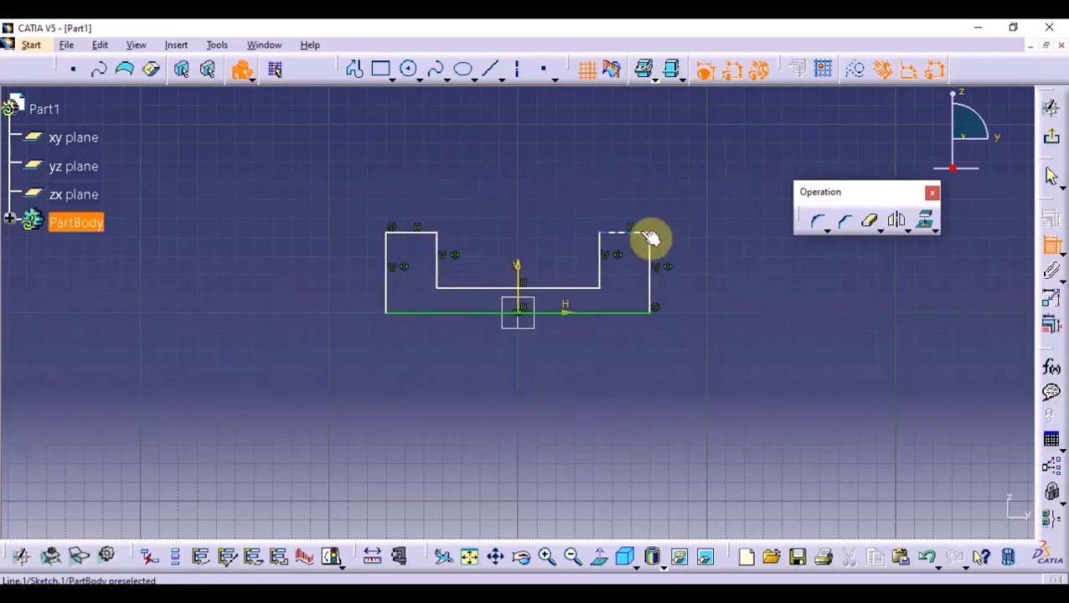
- Dimension the right upright's top width, the overall height, the base length and the recess depth
left_click(648, 235)
left_click(656, 146)
left_click(650, 252)
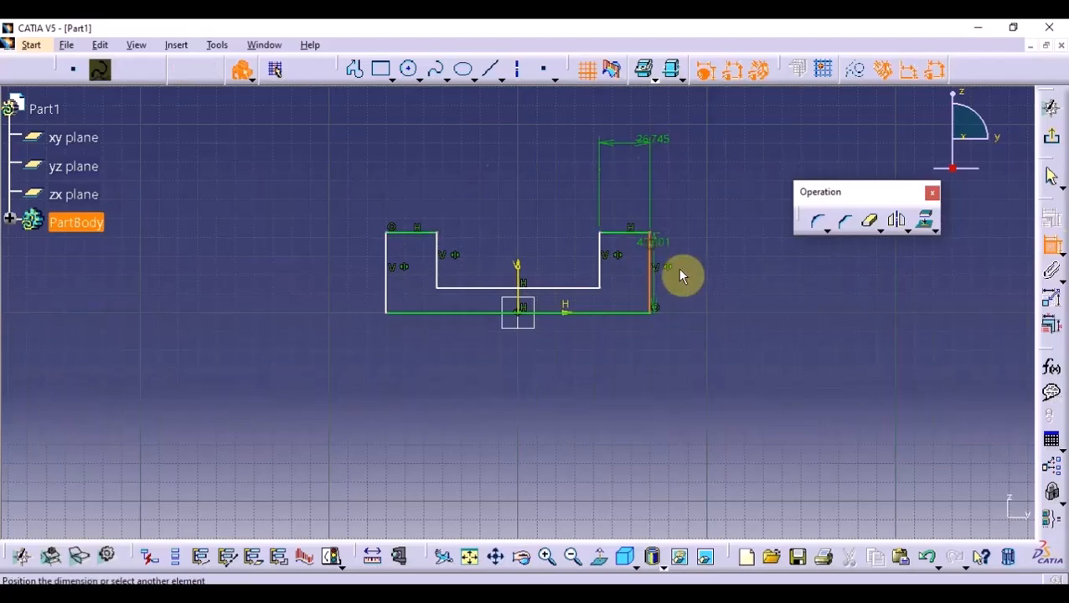
left_click(760, 351)
left_click(617, 313)
left_click(580, 404)
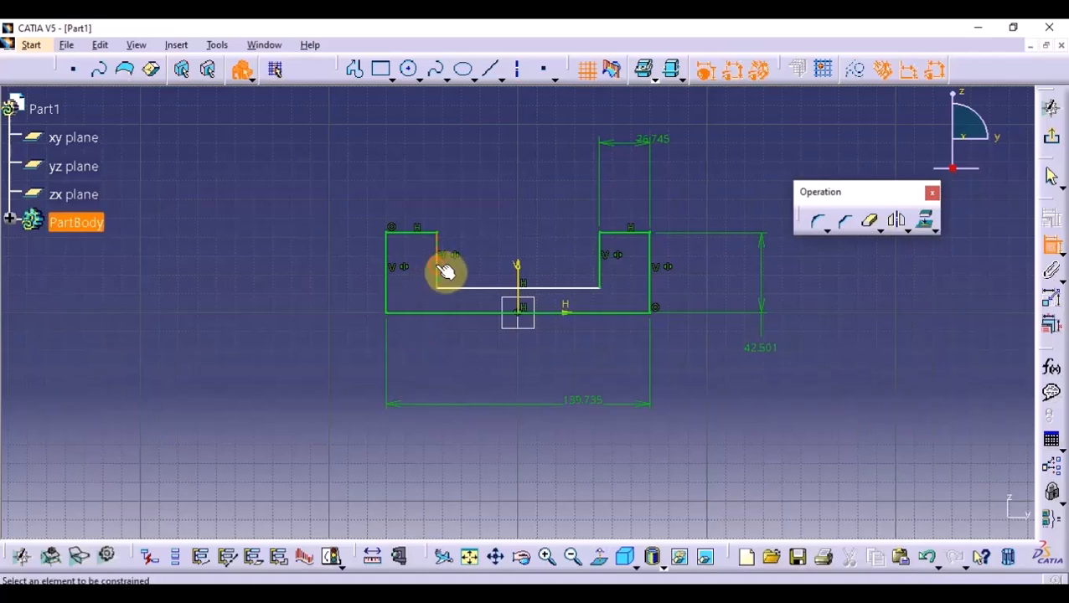
left_click(258, 273)
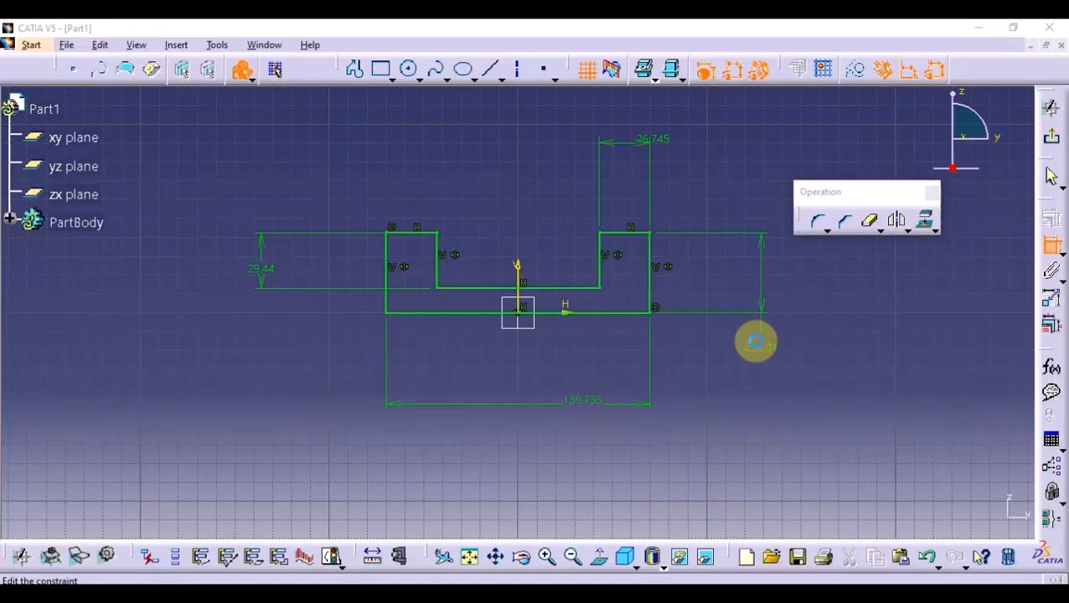
- Set the profile's overall height to 60 mm and the upright's width to 20 mm
double_click(759, 349)
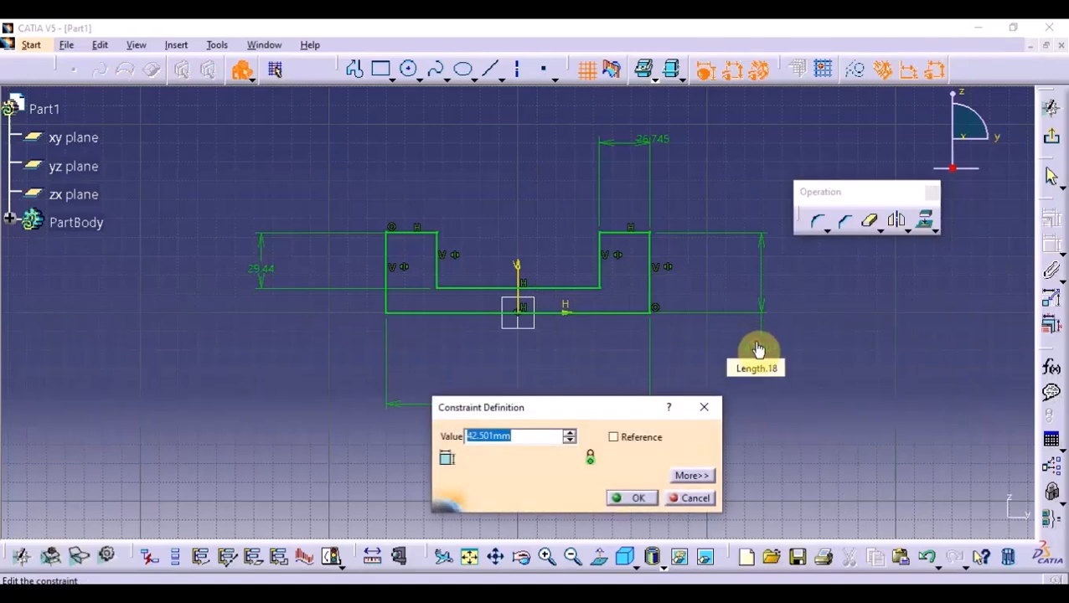
type("60")
key("Return")
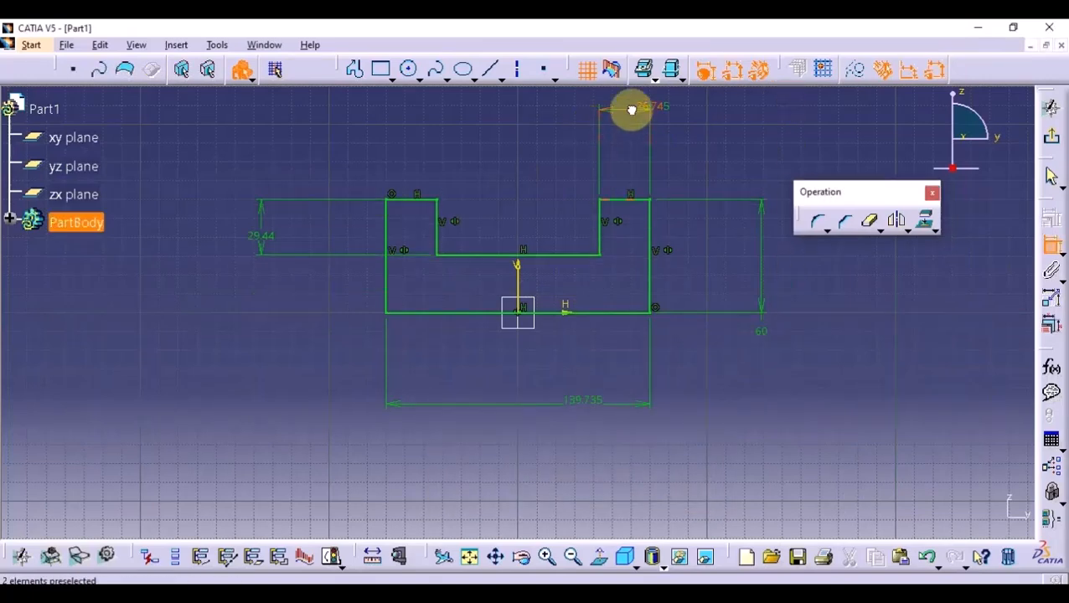
double_click(640, 117)
type("20")
key("Return")
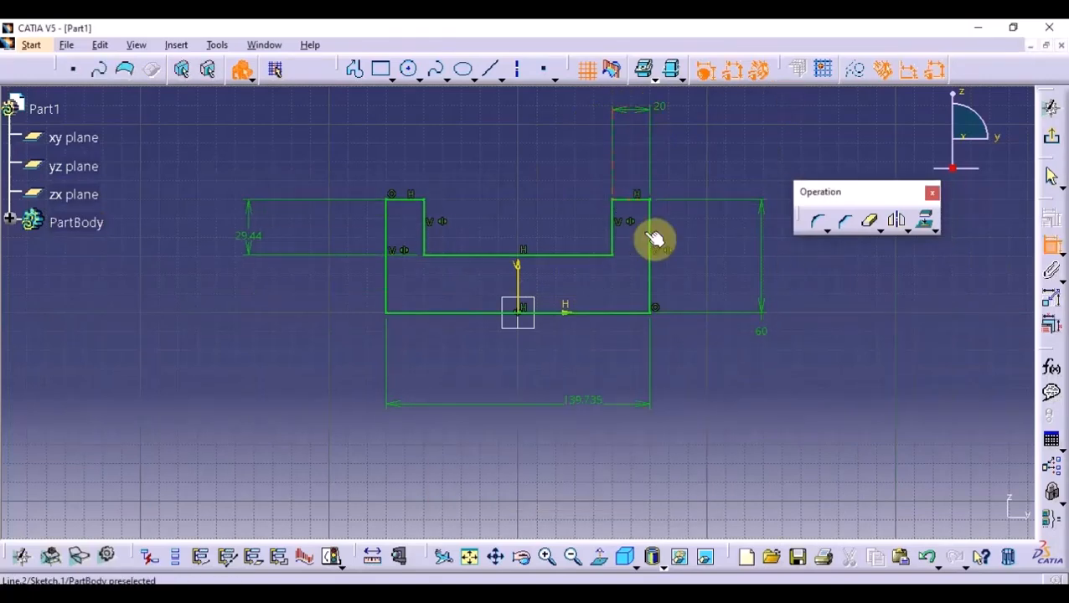
- Set the base's overall length to 170 mm
double_click(589, 405)
type("17")
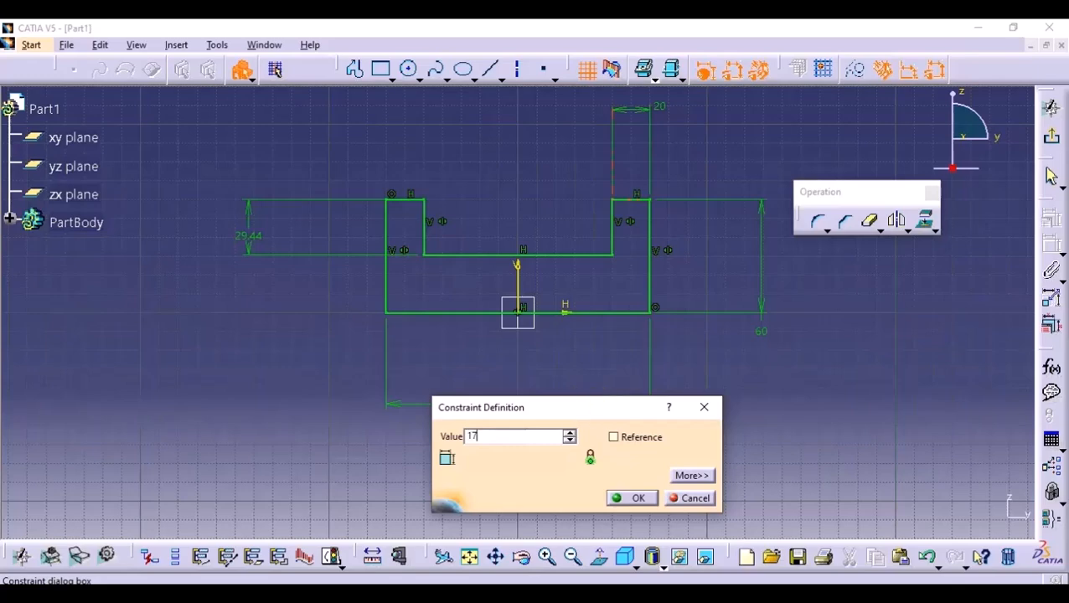
type("0")
key("Return")
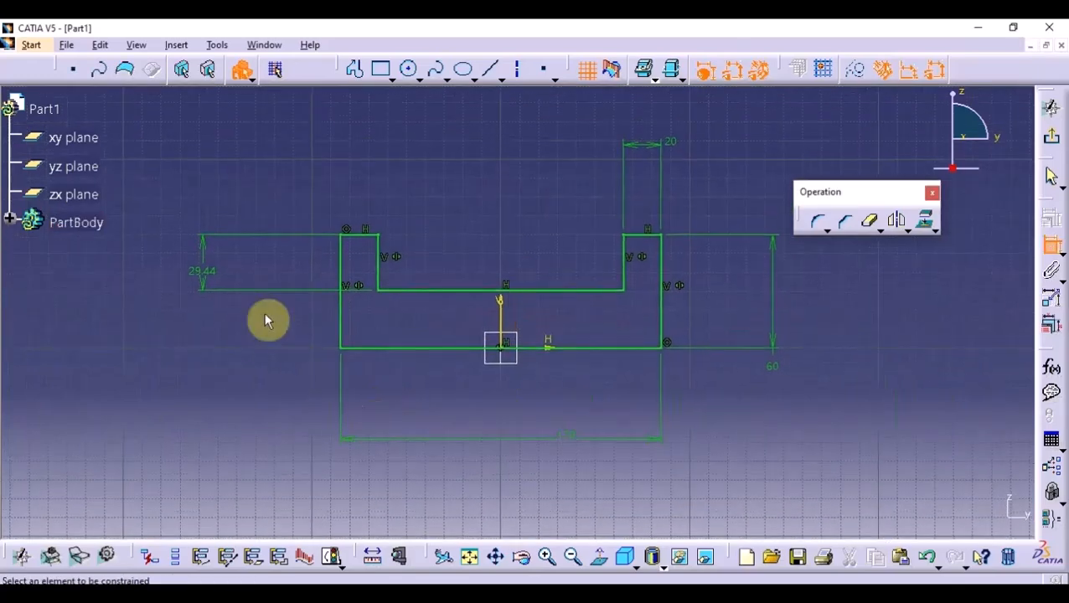
- Check the recess depth in the PDF drawing and set that dimension to 40 mm
double_click(203, 277)
key("alt+Tab")
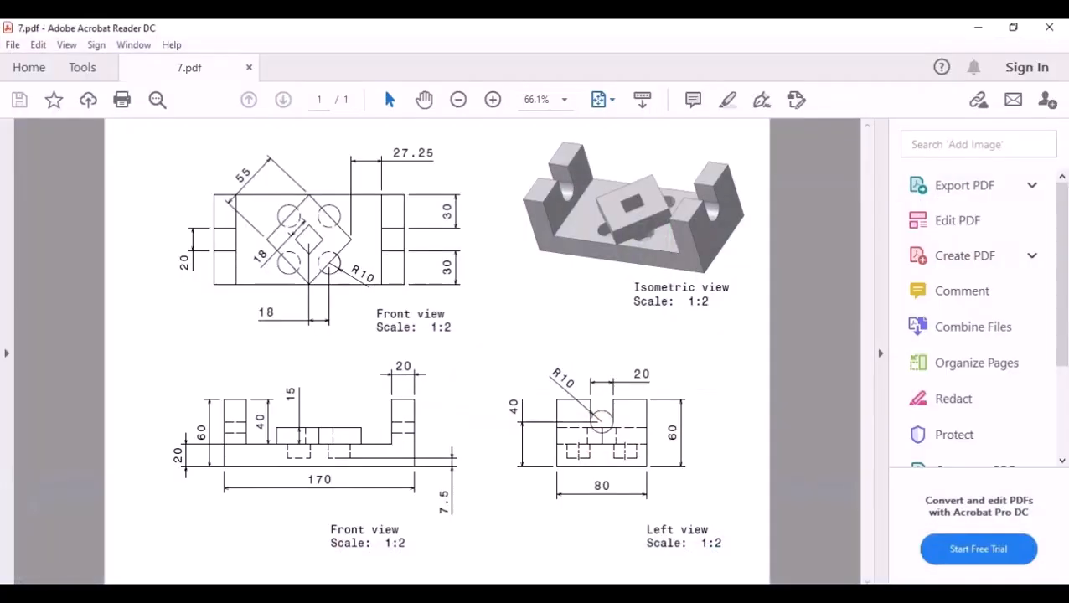
key("alt+Tab")
key("BackSpace")
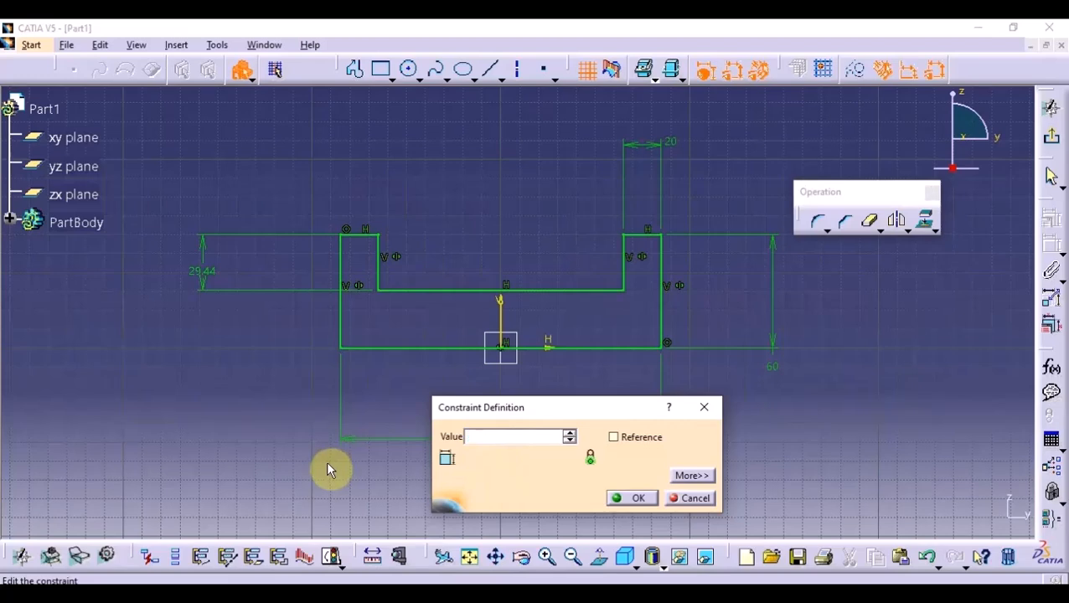
type("40")
key("Return")
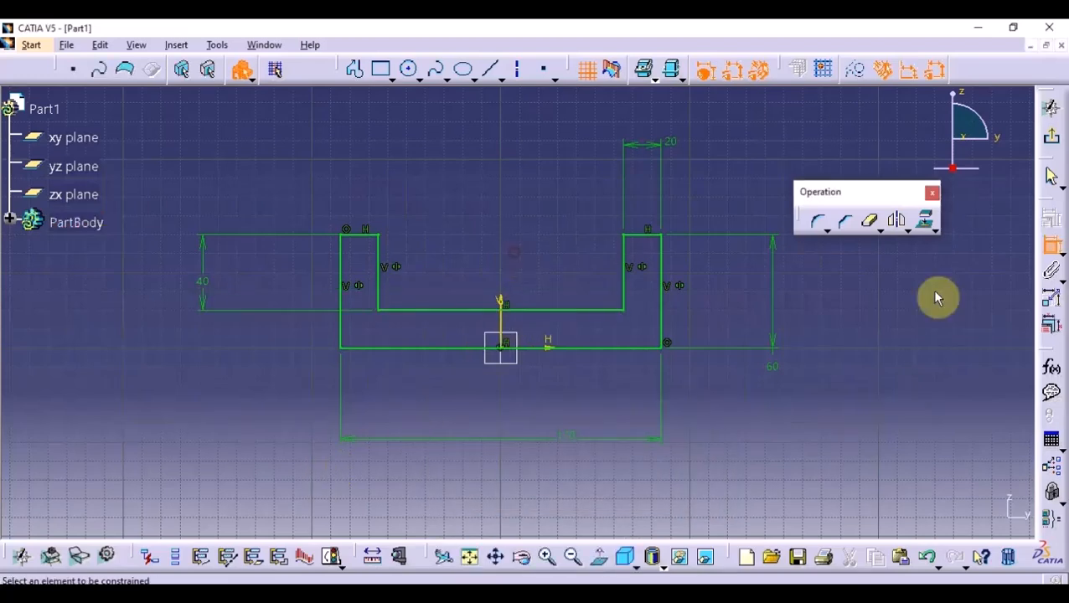
- Exit the sketch and pad the U-shaped profile with a 40 mm length and mirrored extent, checking the PDF drawing
left_click(1052, 140)
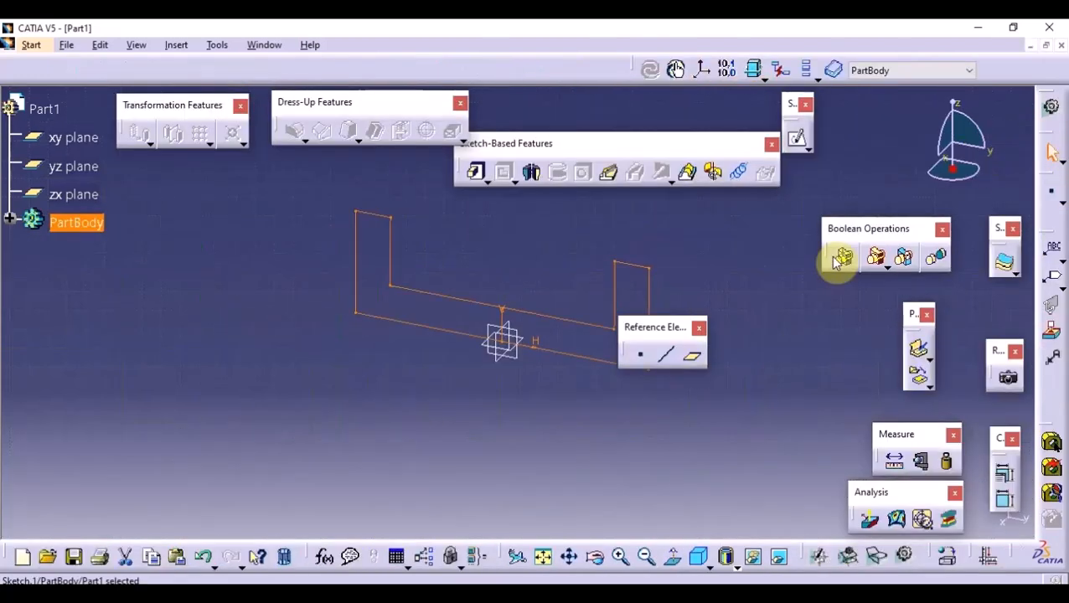
left_click(478, 172)
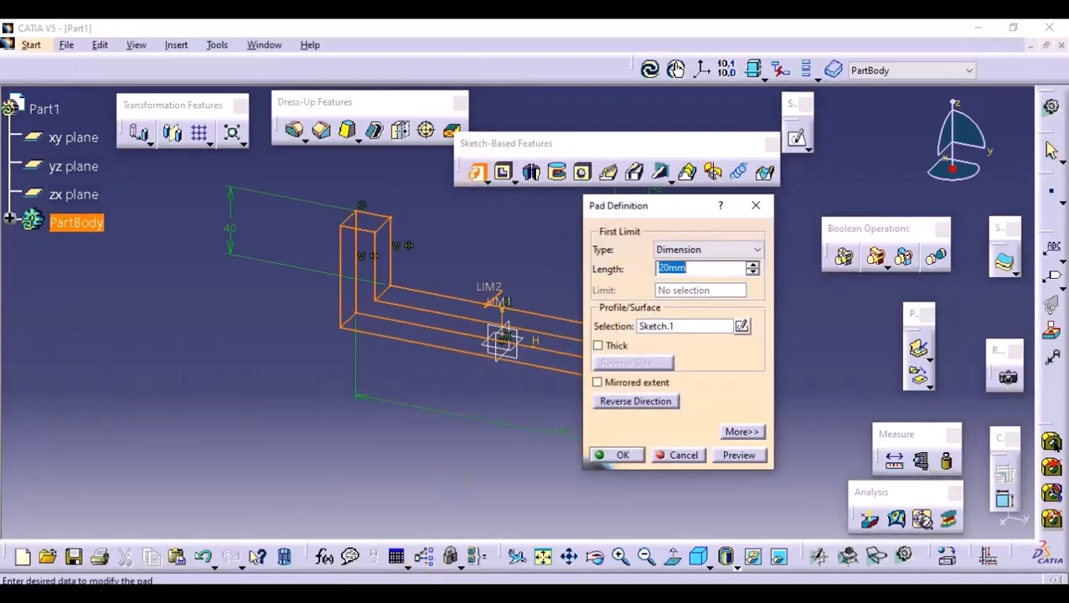
key("alt+Tab")
left_click(1047, 27)
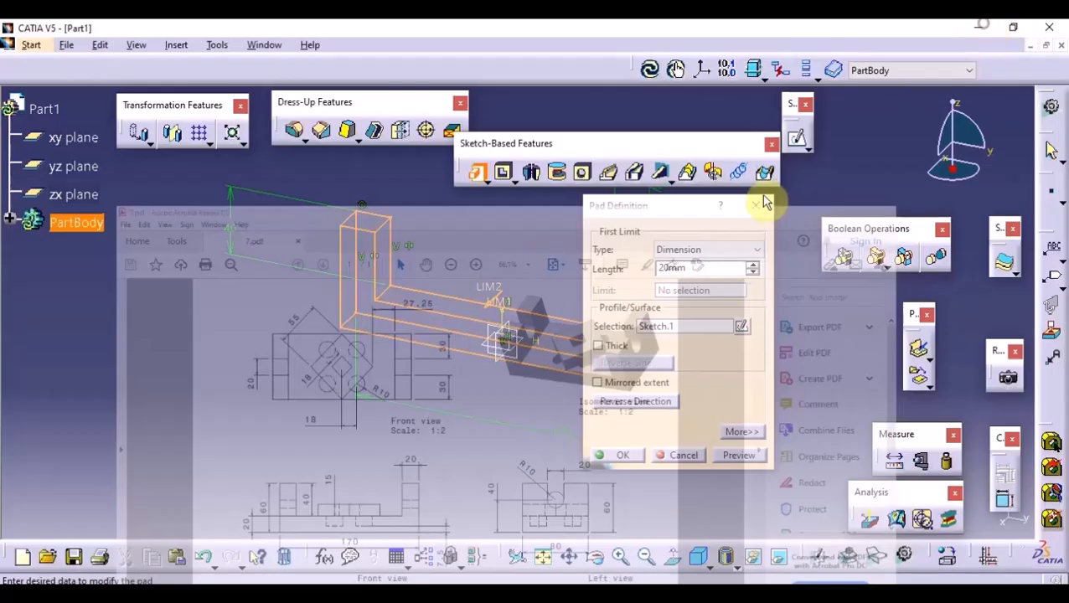
left_click(624, 383)
left_click(691, 268)
double_click(690, 268)
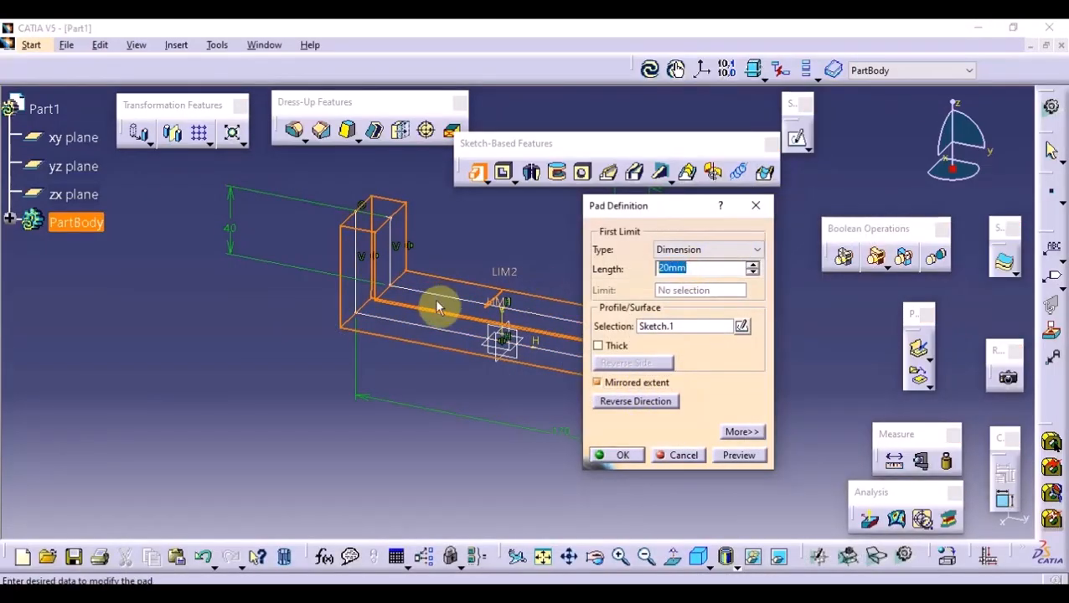
type("40")
left_click(624, 455)
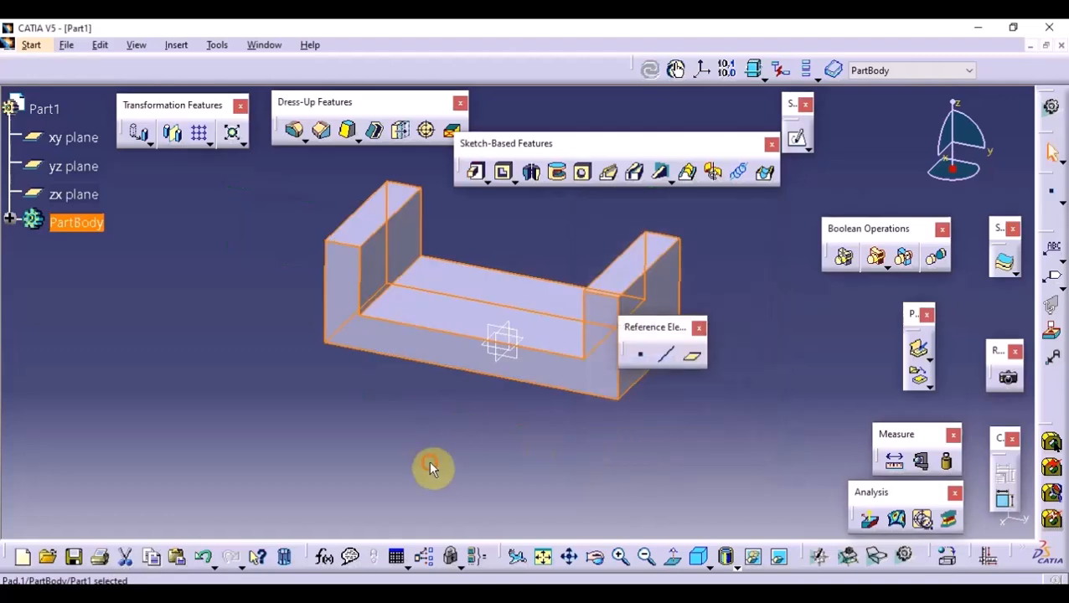
- On the body's right outer end face, sketch a closed slot profile with straight sides and a tangent-arc bottom near the upper edge
left_click(793, 142)
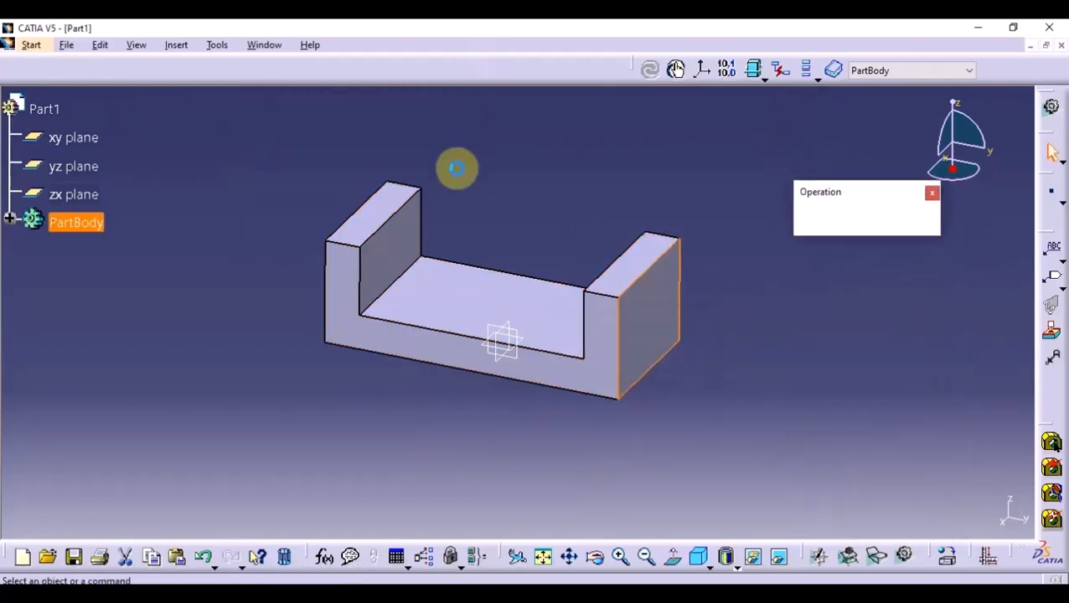
left_click(596, 563)
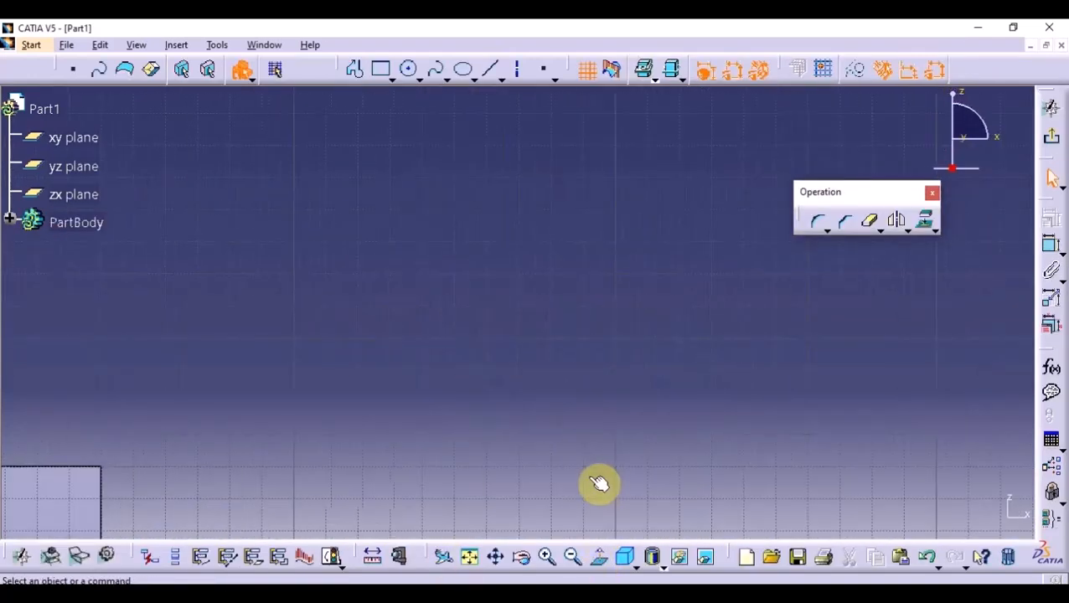
left_click(598, 568)
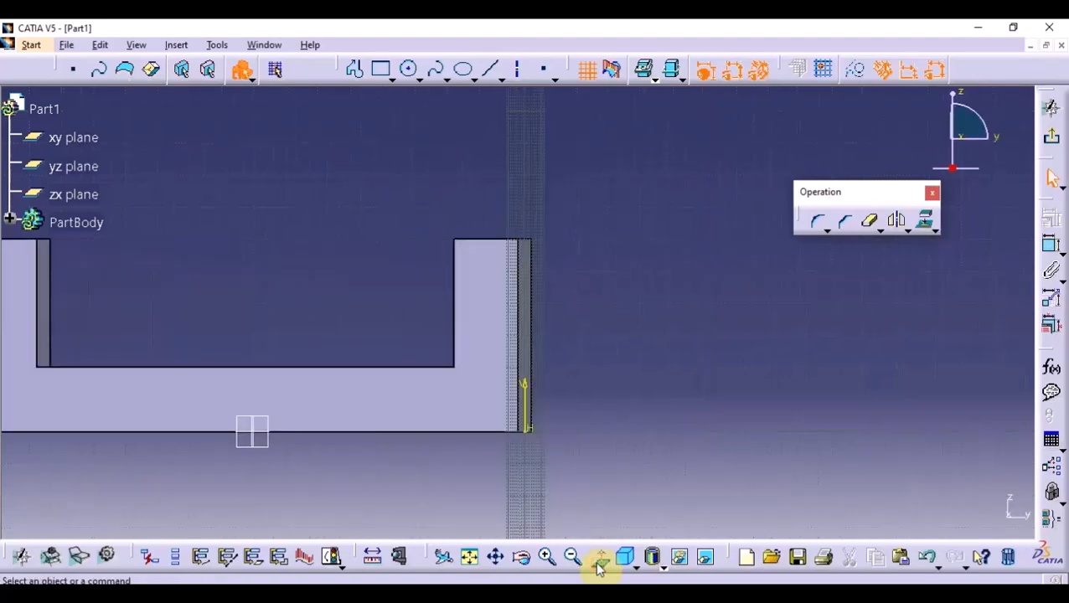
left_click(353, 70)
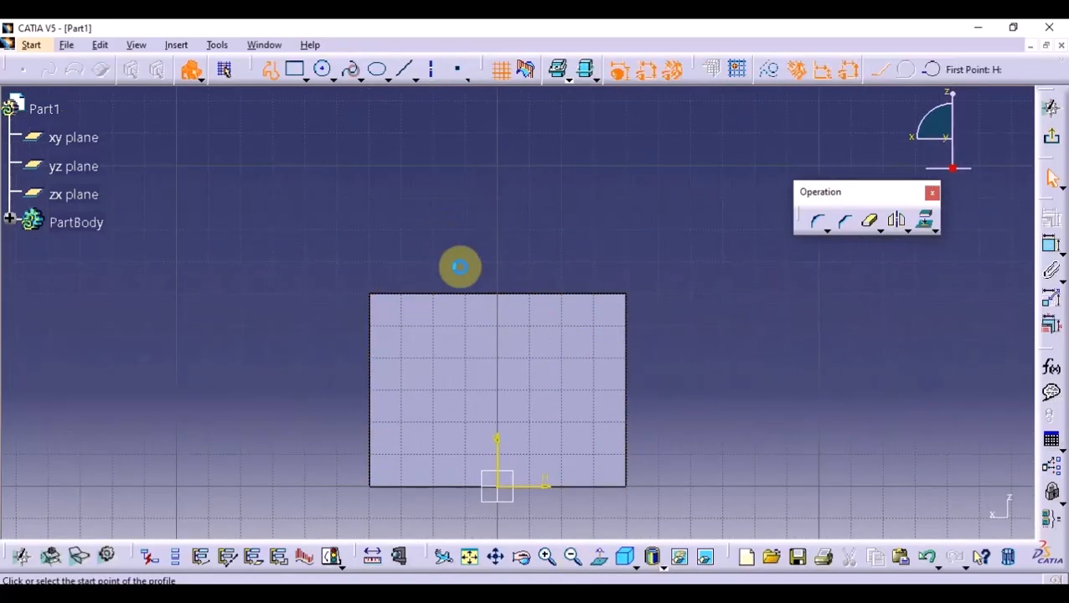
left_click(526, 298)
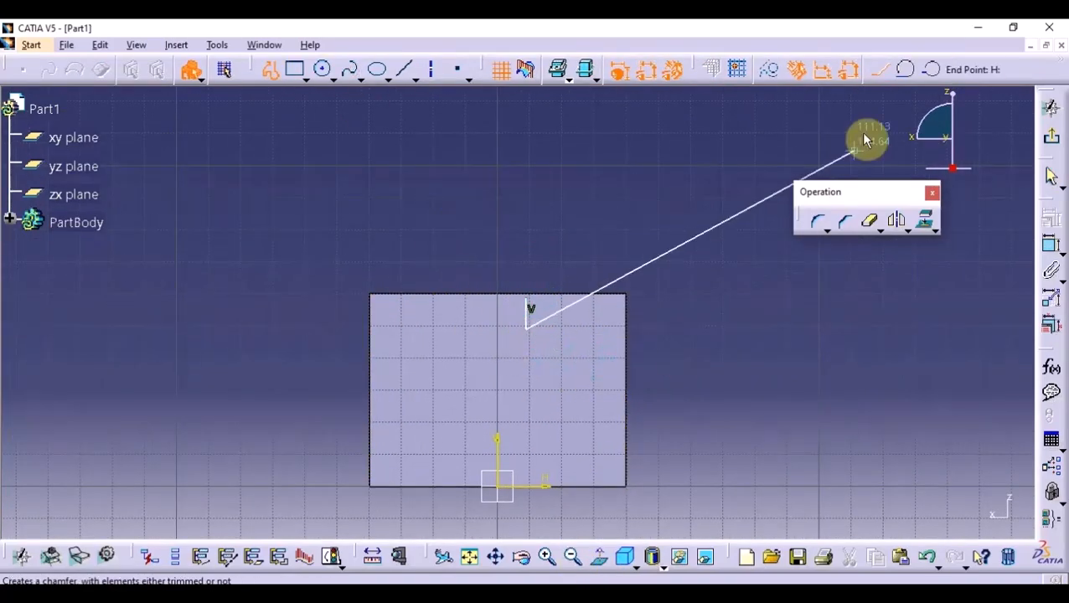
left_click(907, 69)
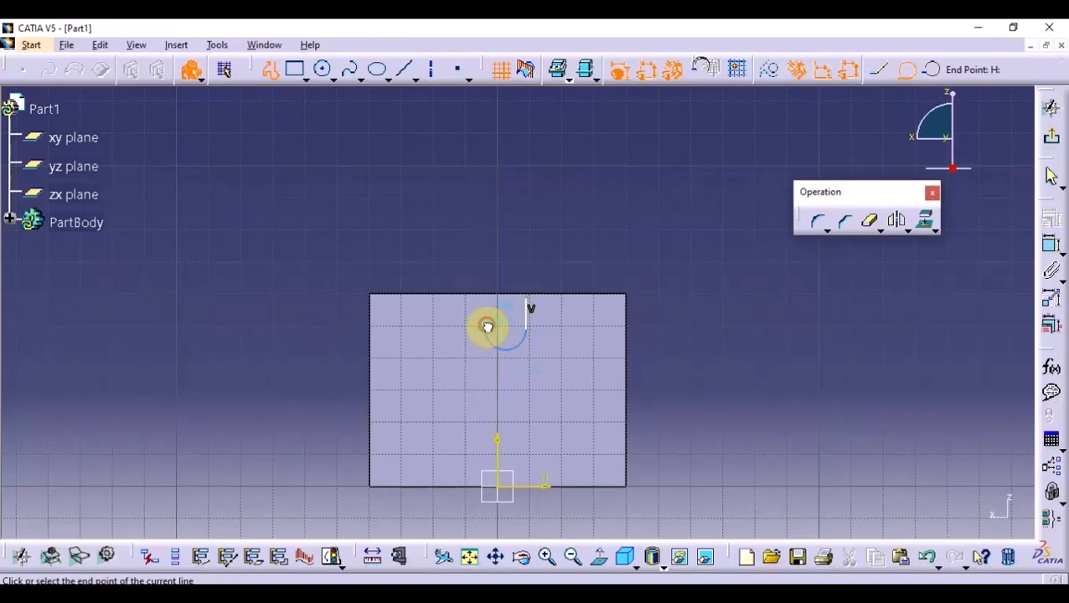
left_click(487, 327)
left_click(487, 299)
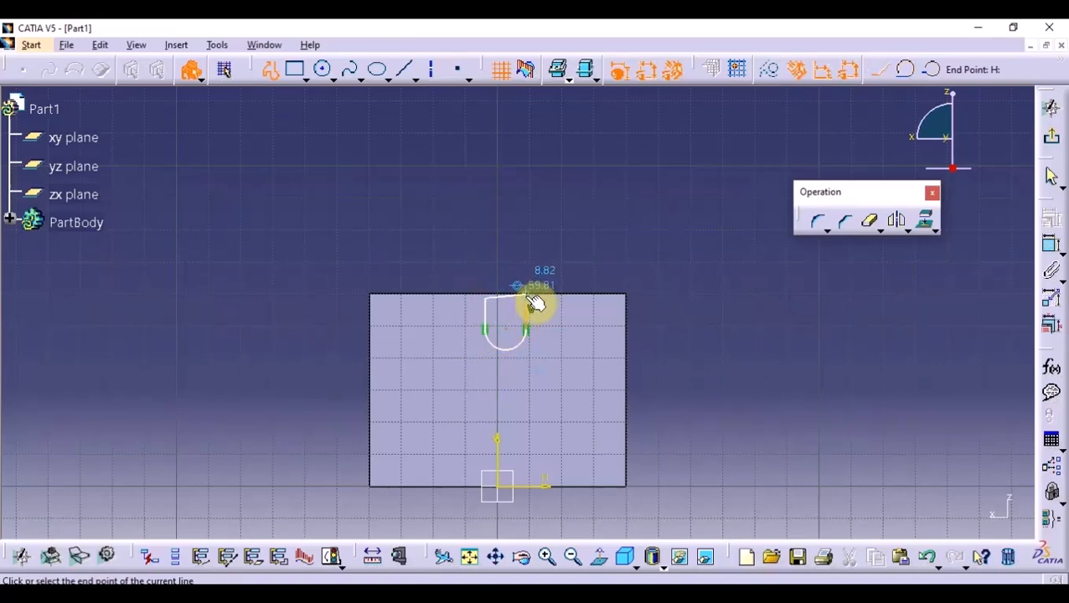
left_click(527, 299)
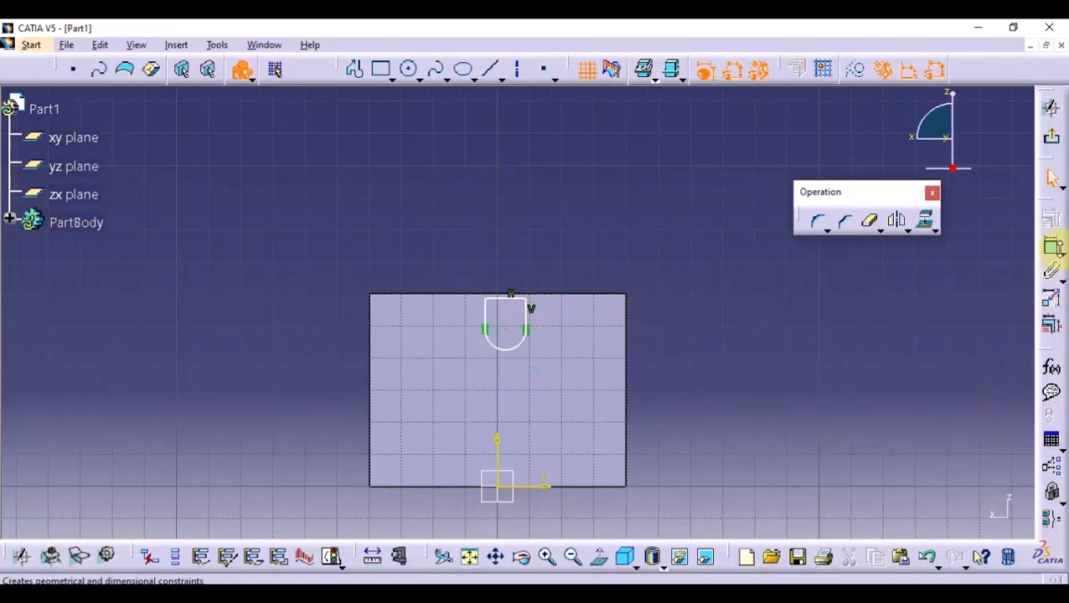
- Make the slot profile's top line coincident with the upper edge of the end face
left_click(503, 295)
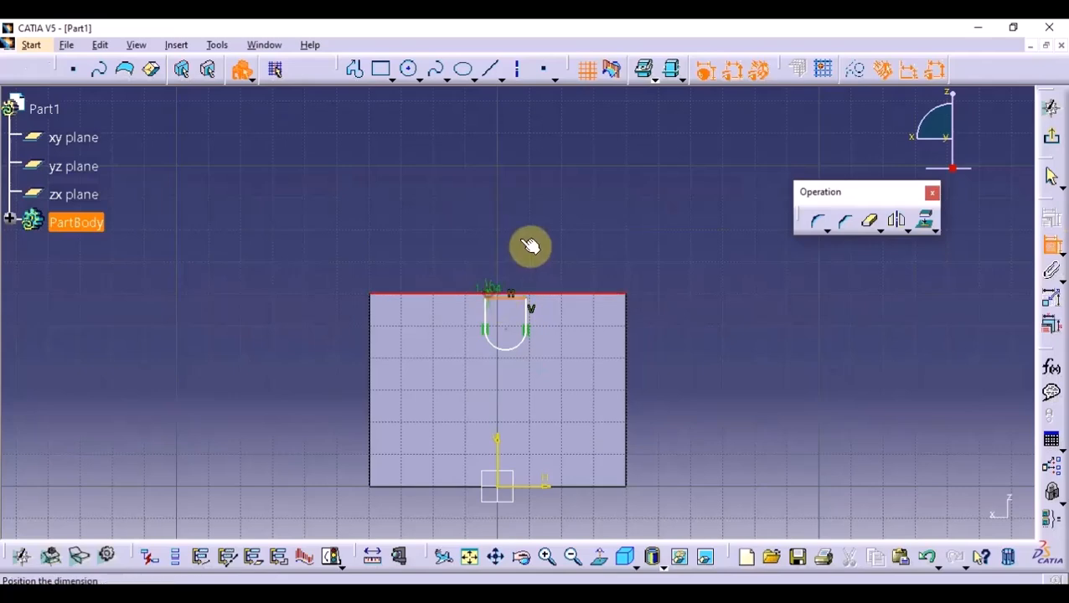
right_click(570, 278)
left_click(627, 384)
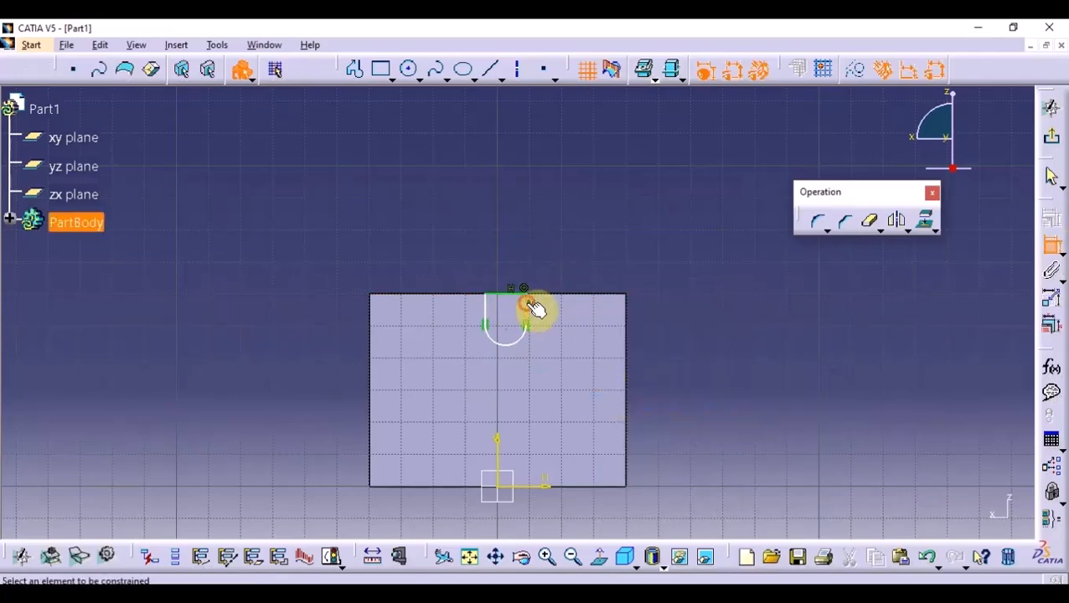
- Constrain the slot's straight sides symmetric about the vertical axis and make the arc's centre coincident with that axis
left_click(488, 304)
right_click(489, 221)
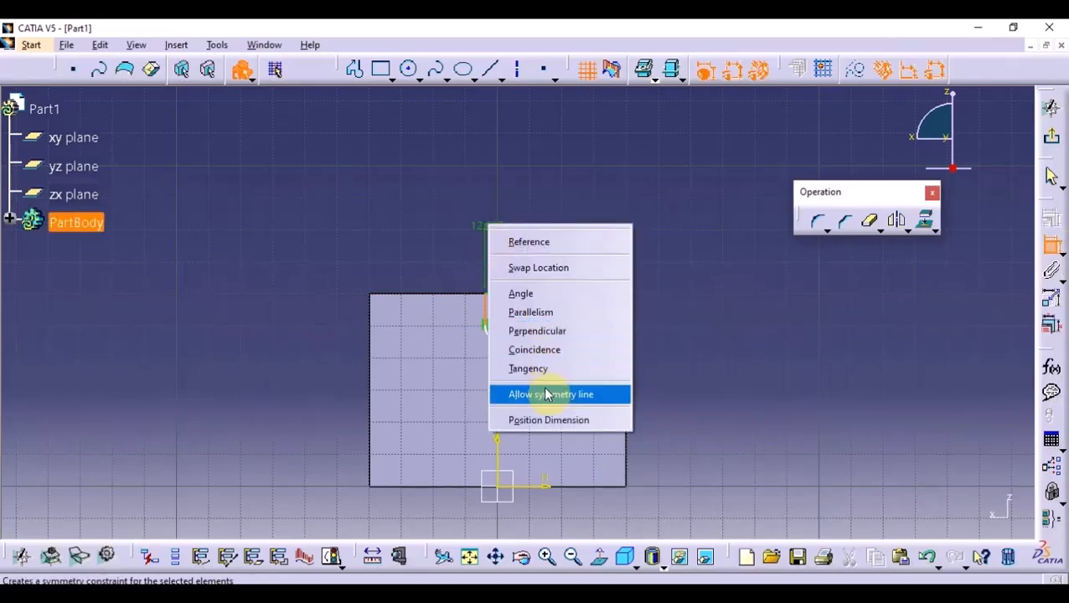
left_click(549, 394)
left_click(498, 326)
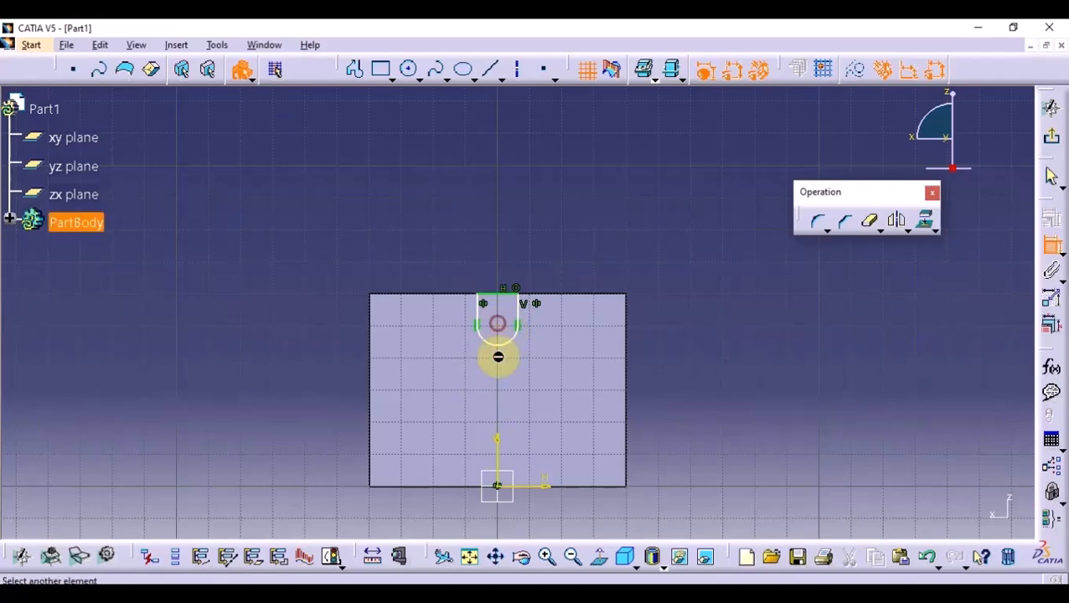
left_click(499, 449)
right_click(523, 209)
left_click(565, 278)
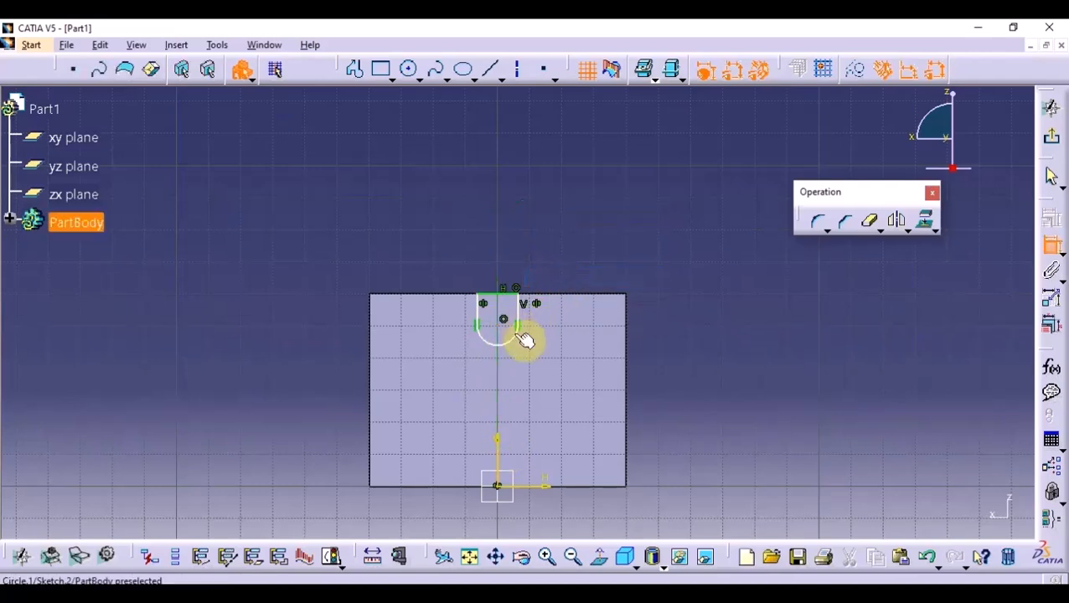
- Dimension the arc centre's height above the horizontal axis and the radius of the slot's arc
left_click(500, 321)
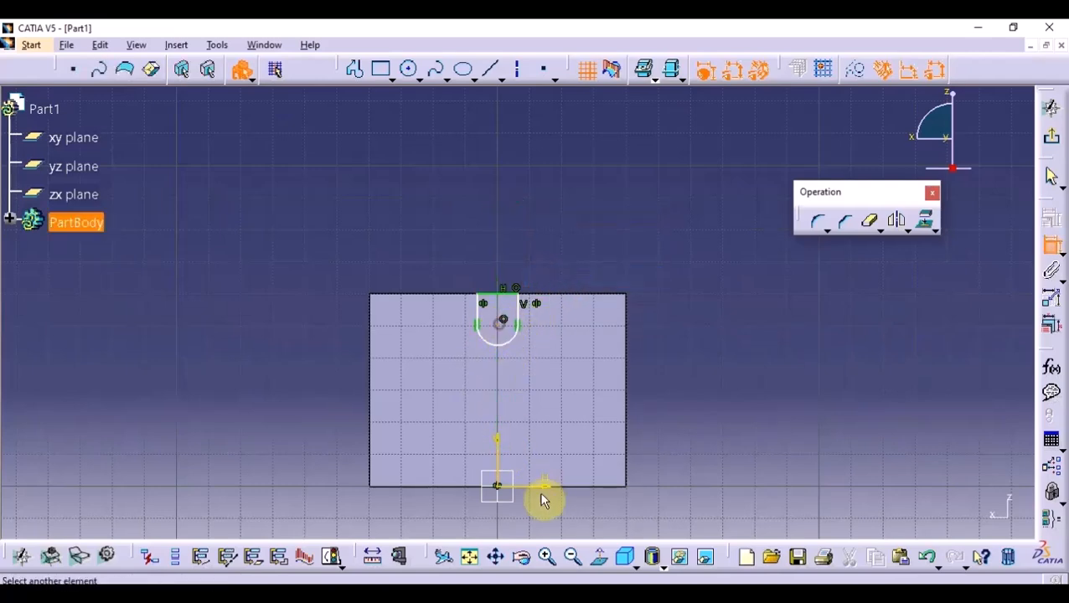
left_click(718, 456)
left_click(493, 344)
left_click(294, 360)
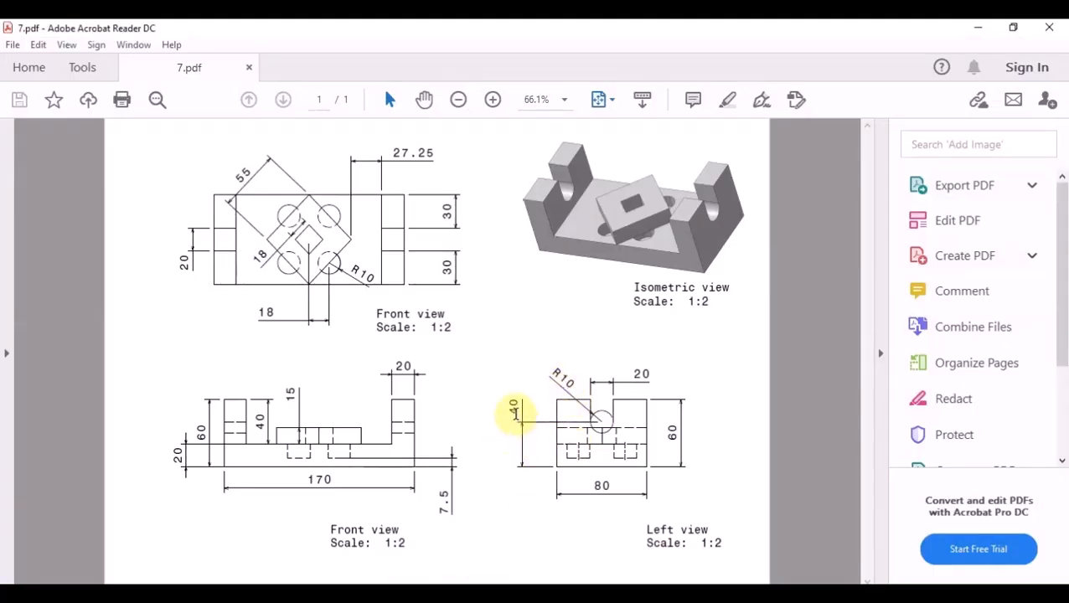
- Using the PDF drawing's values, set the slot arc's radius to 10 mm and its centre height to 40 mm
left_click(978, 32)
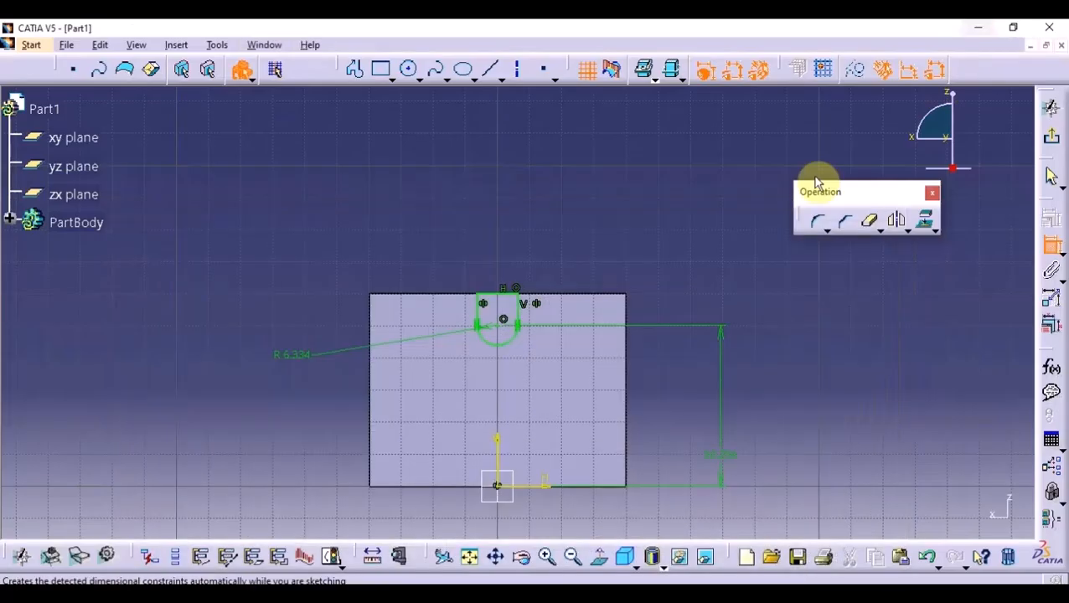
double_click(306, 361)
type("10")
key("Return")
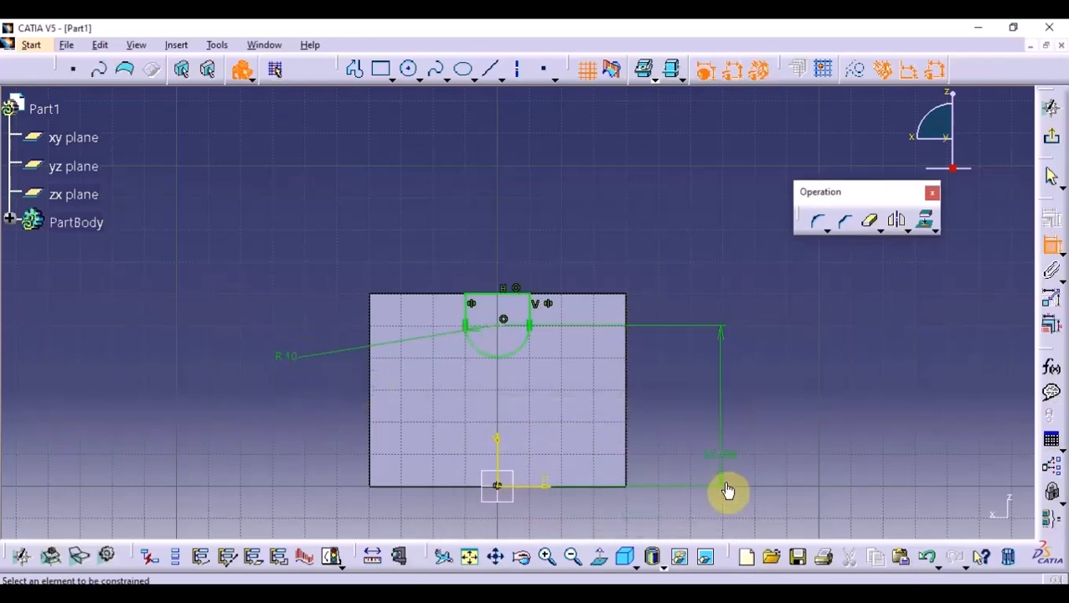
double_click(724, 459)
type("40")
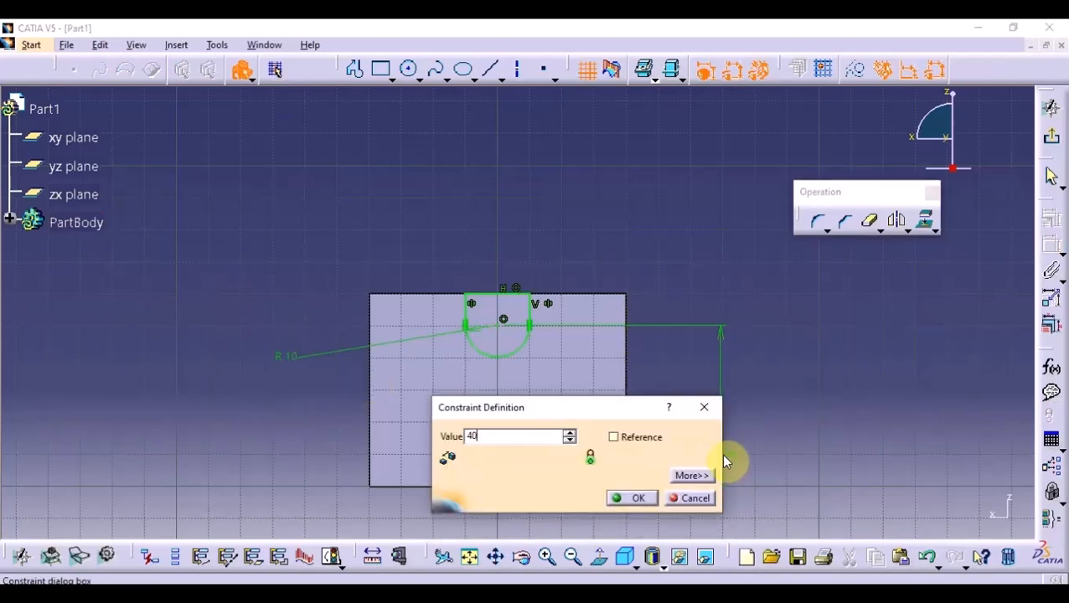
key("Return")
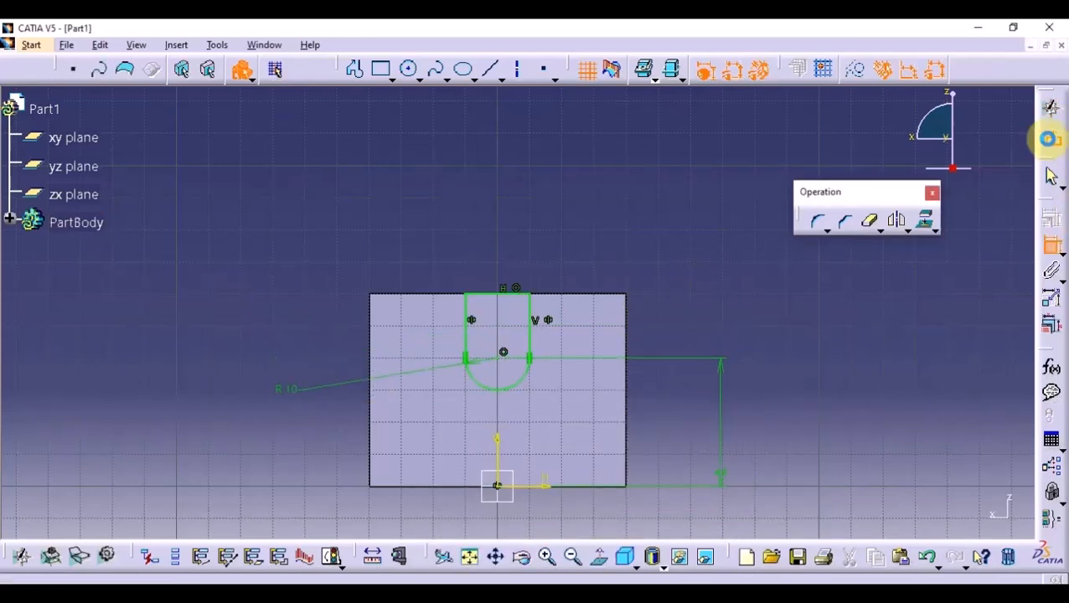
- Exit the slot sketch and cut it through both uprights with a Pocket of type Up to last
left_click(1049, 139)
left_click(499, 171)
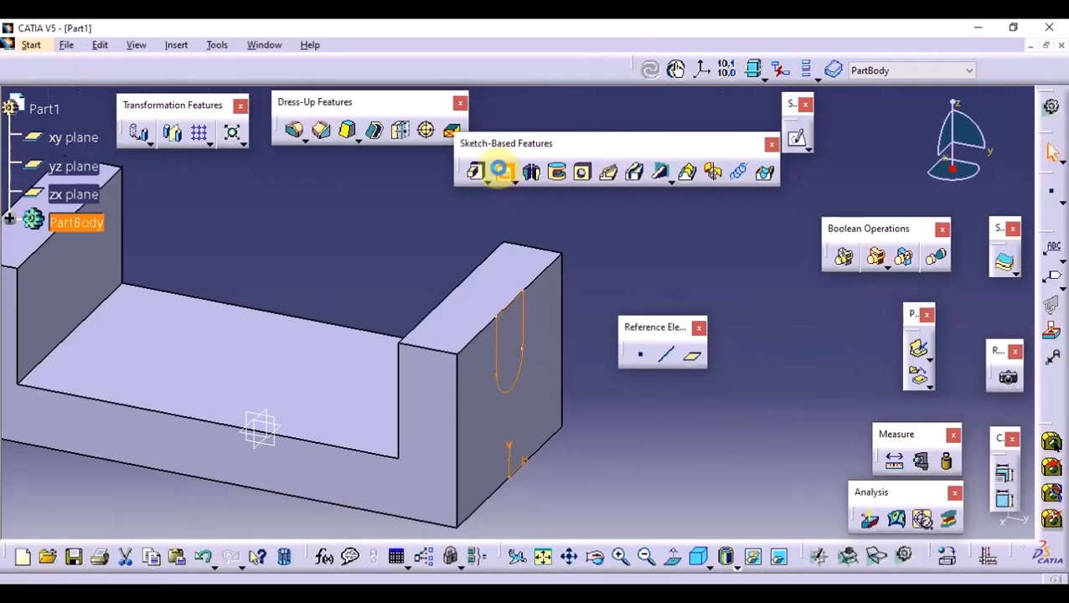
left_click(693, 248)
left_click(689, 282)
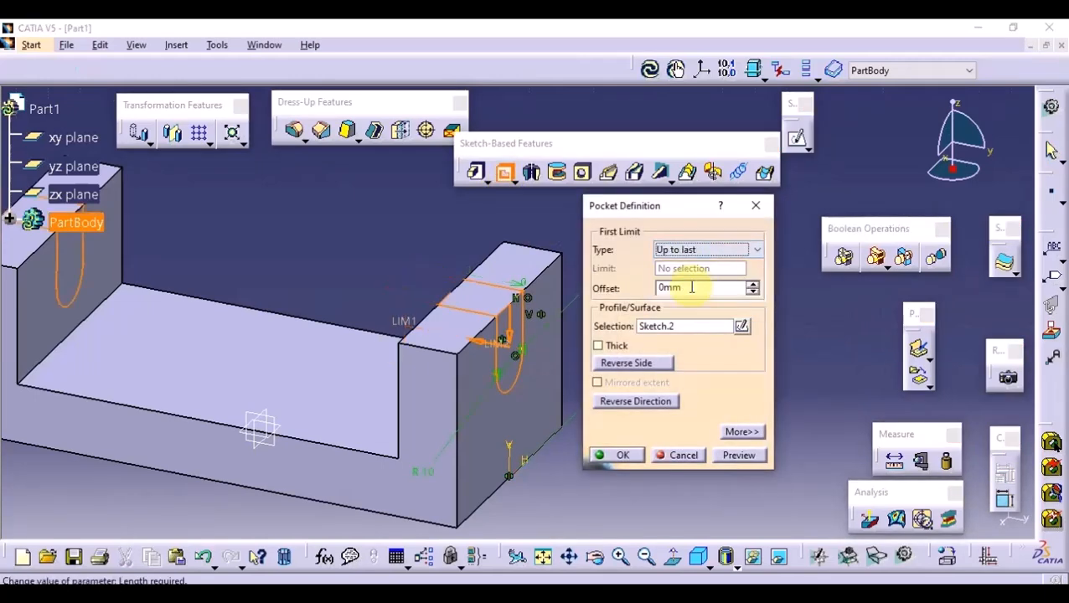
left_click(622, 455)
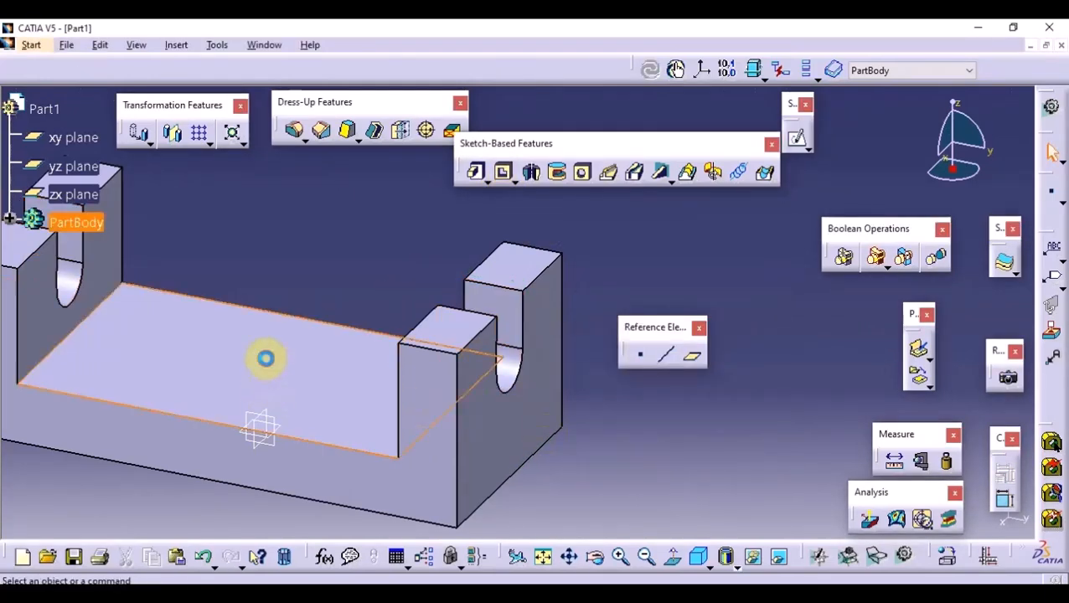
- On the recess floor, sketch a closed four-sided diamond about 80 mm wide with its corners on the horizontal and vertical axes
left_click(797, 137)
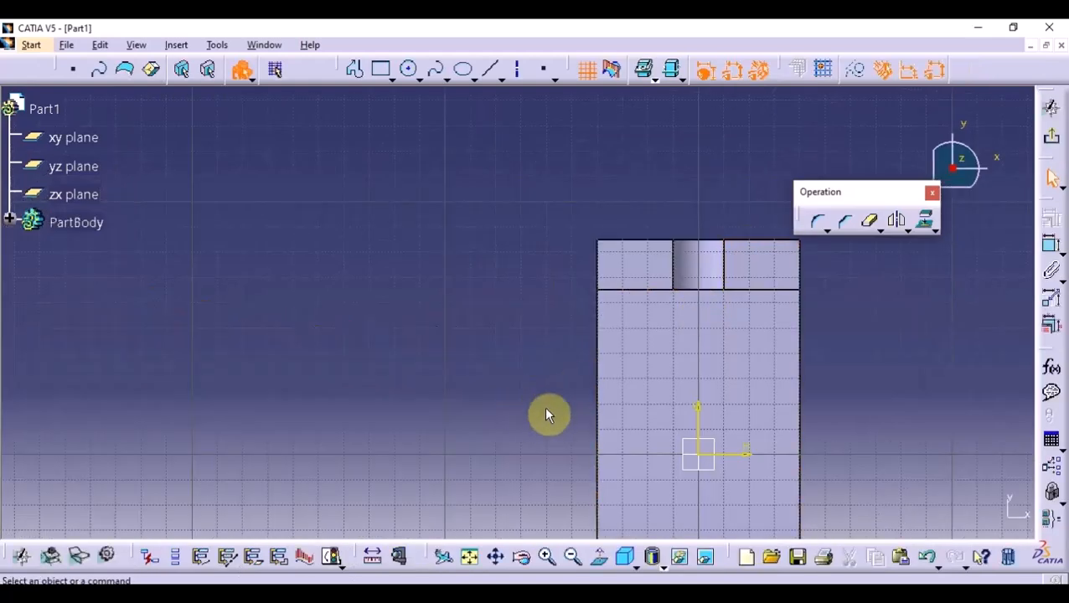
left_click(356, 70)
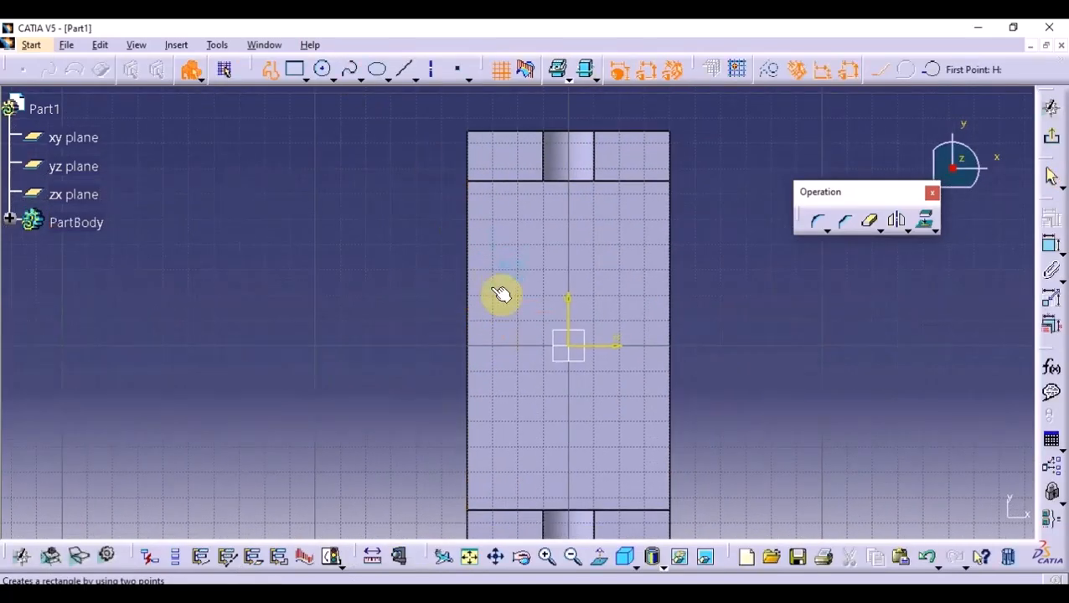
left_click(474, 342)
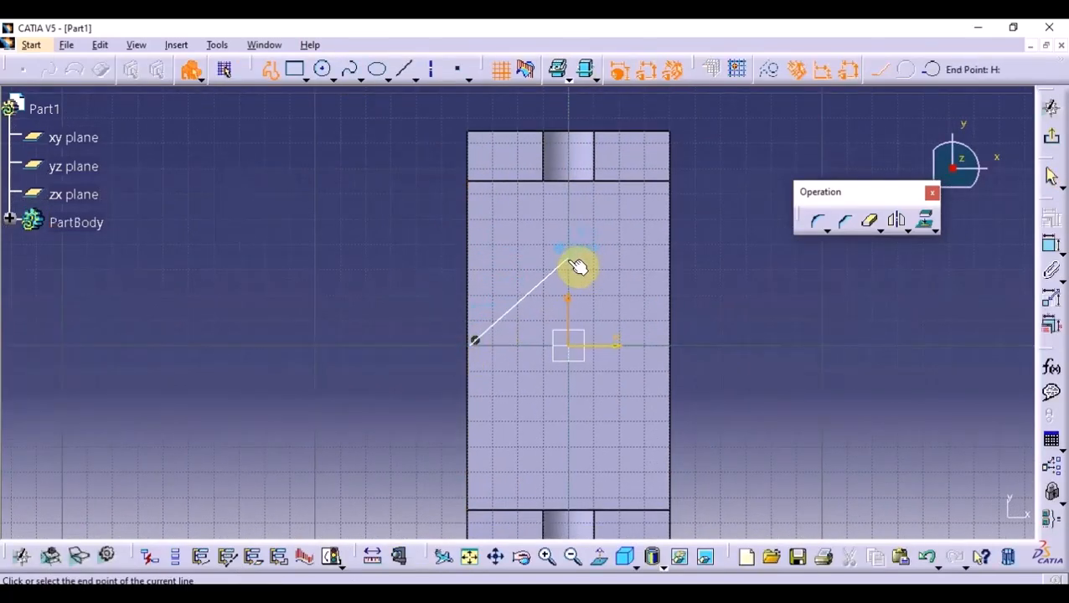
left_click(574, 252)
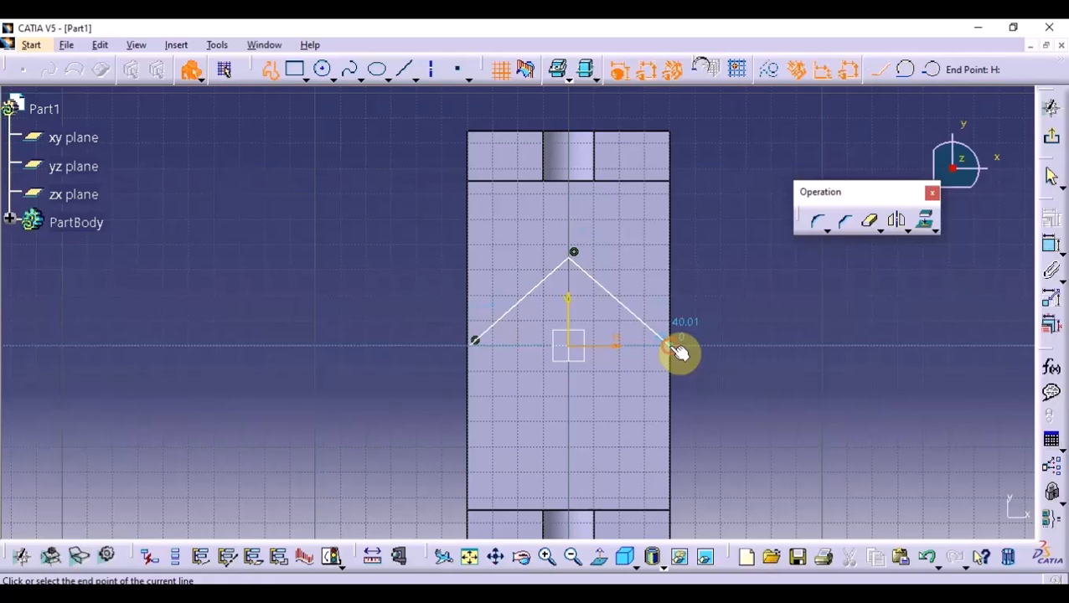
left_click(674, 342)
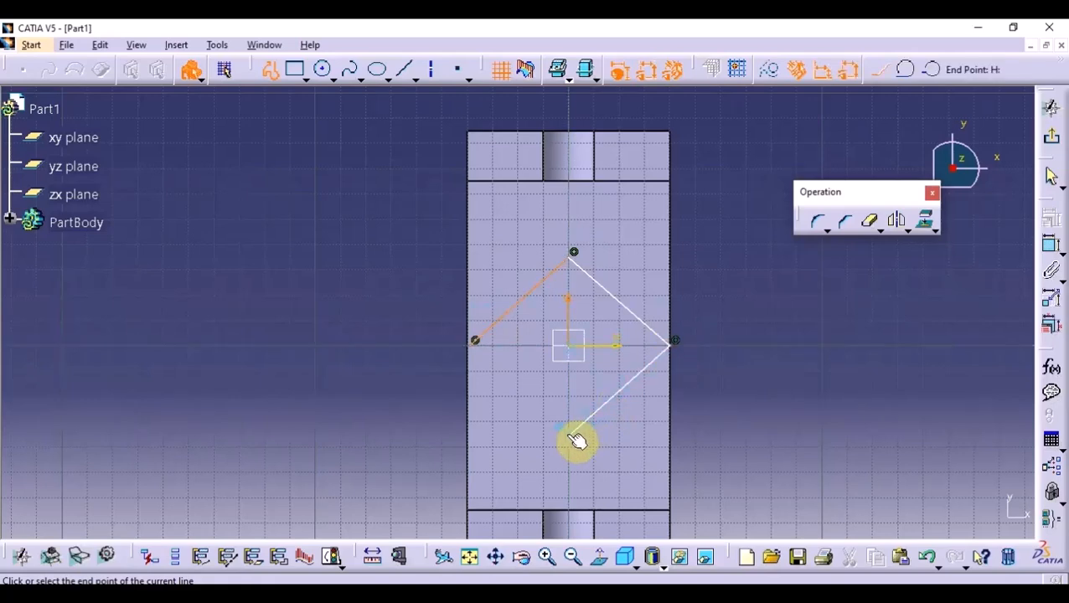
left_click(573, 431)
left_click(480, 351)
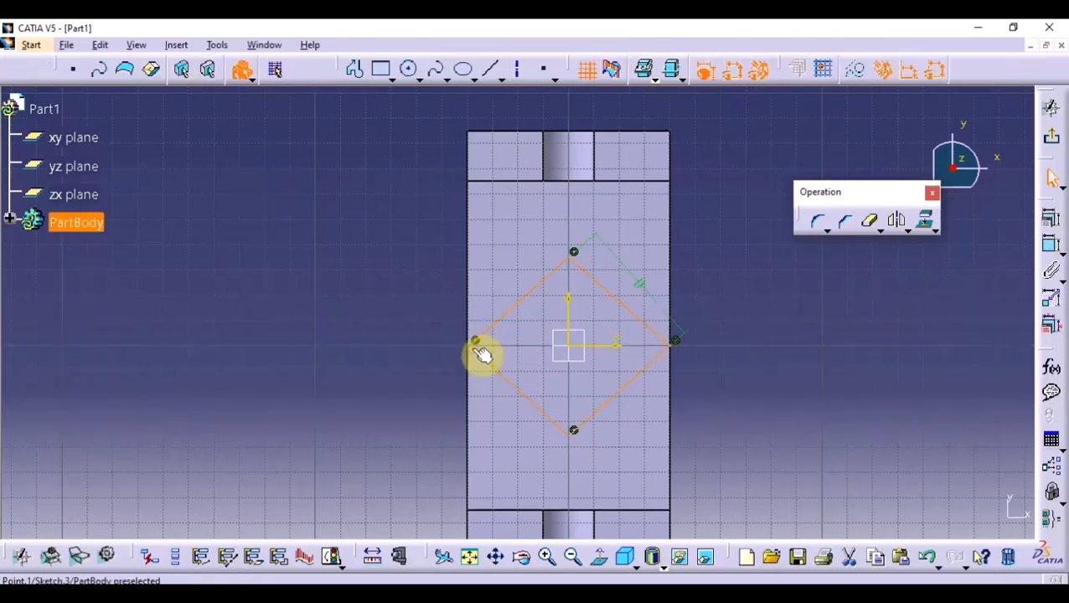
- Constrain the diamond's upper-right and lower-left sides to be parallel
left_click(1050, 246)
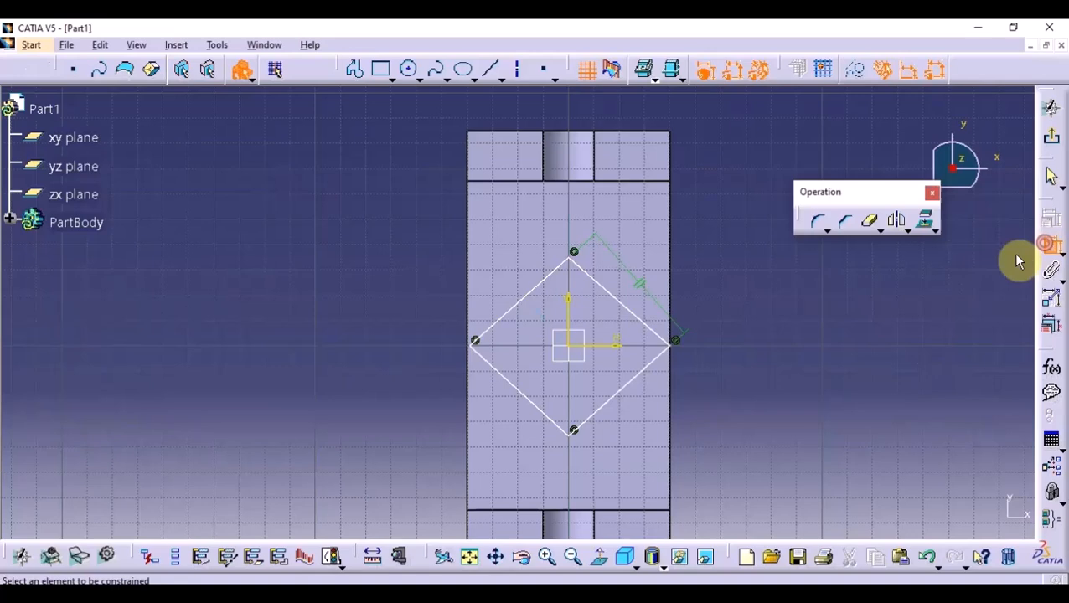
left_click(647, 317)
left_click(545, 412)
right_click(436, 258)
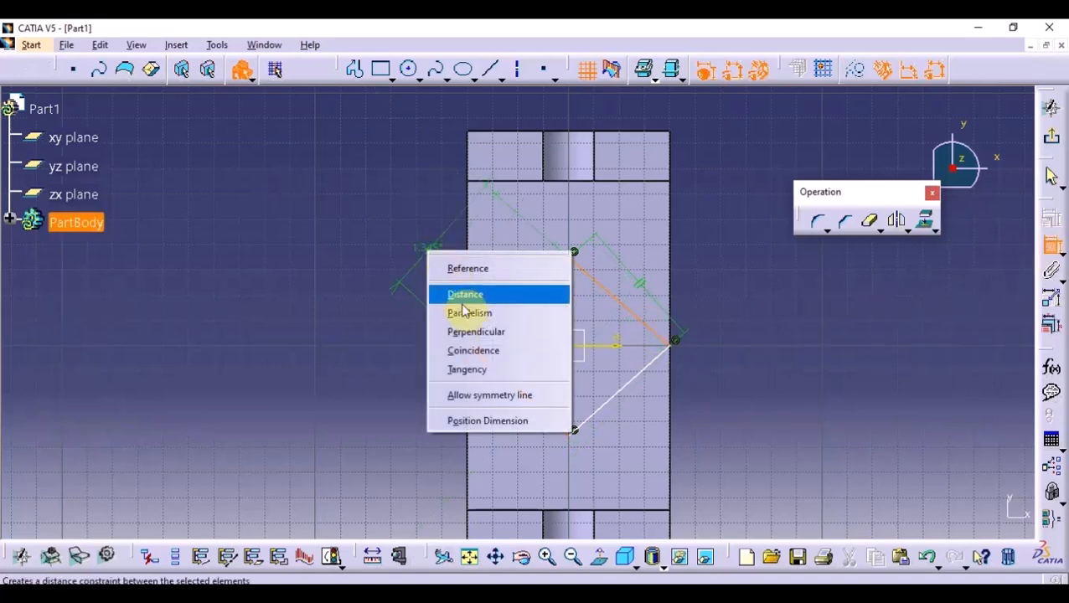
left_click(463, 298)
left_click(426, 266)
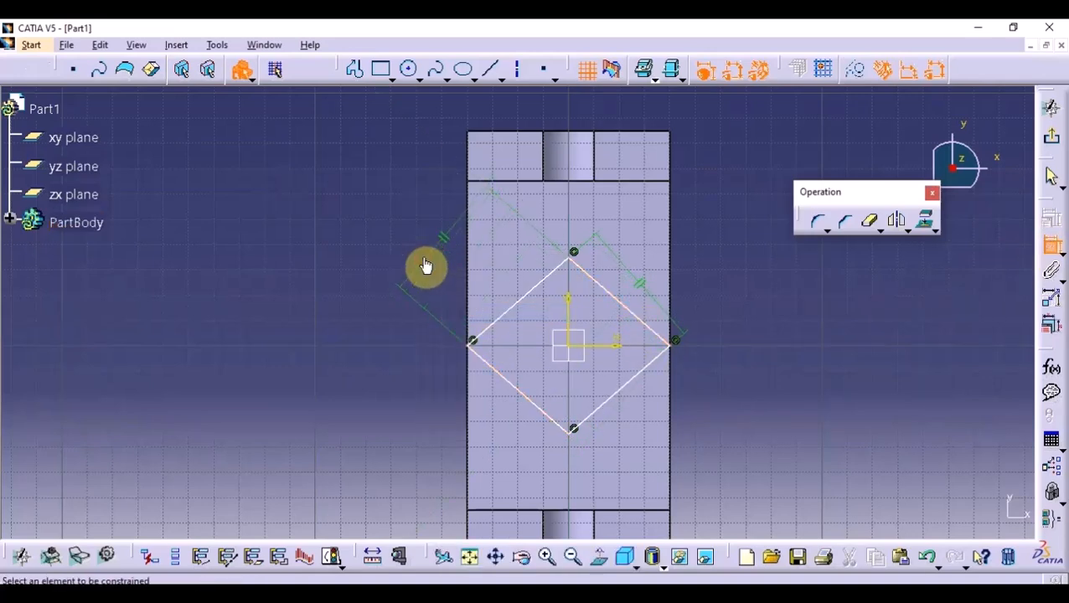
- Make the diamond's right and left corners coincident with the body's corresponding long side edges
left_click(668, 347)
left_click(670, 292)
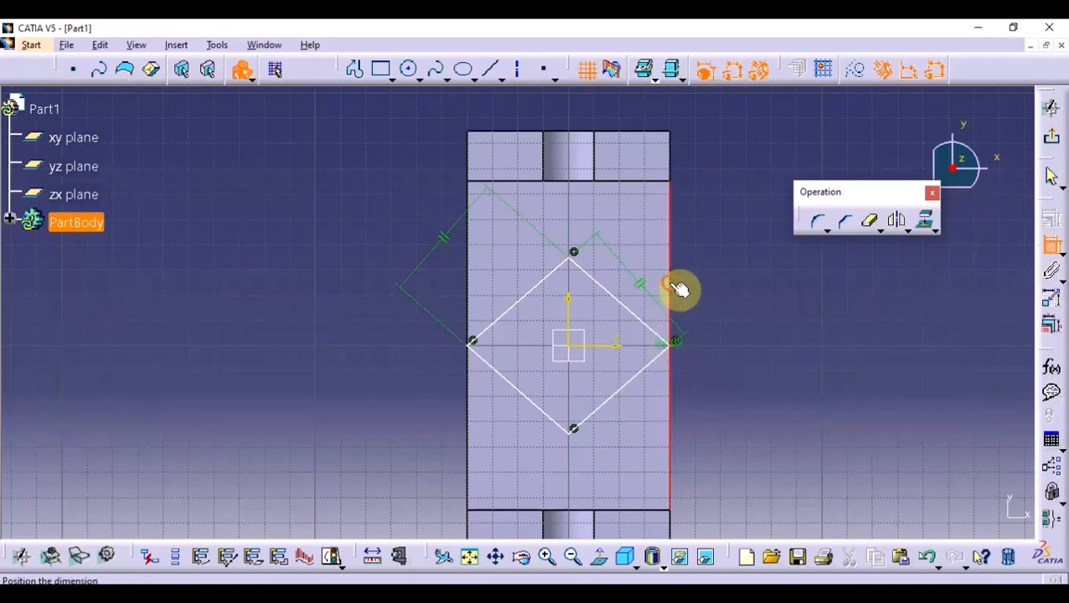
right_click(749, 292)
left_click(784, 361)
left_click(473, 344)
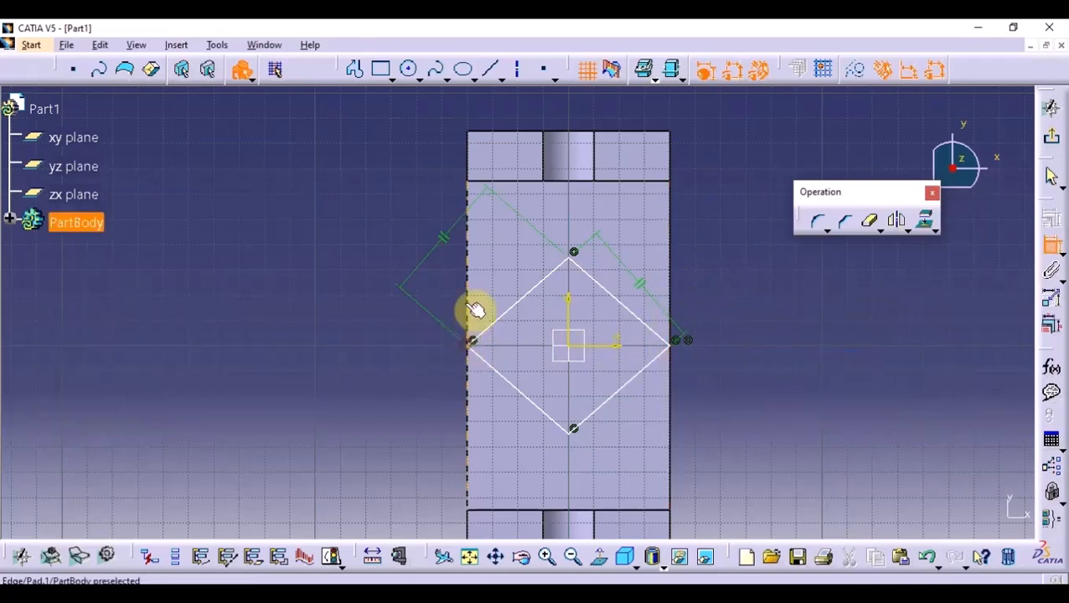
left_click(468, 310)
right_click(307, 347)
left_click(365, 408)
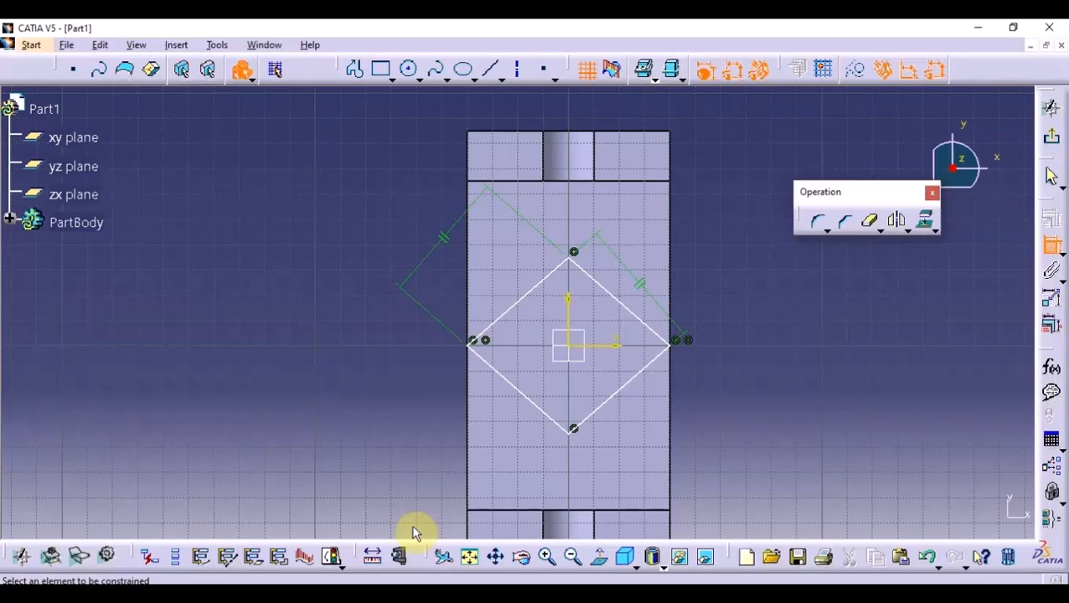
- Dimension the diamond's upper-left side and set its length to 55 mm
left_click(539, 282)
double_click(483, 265)
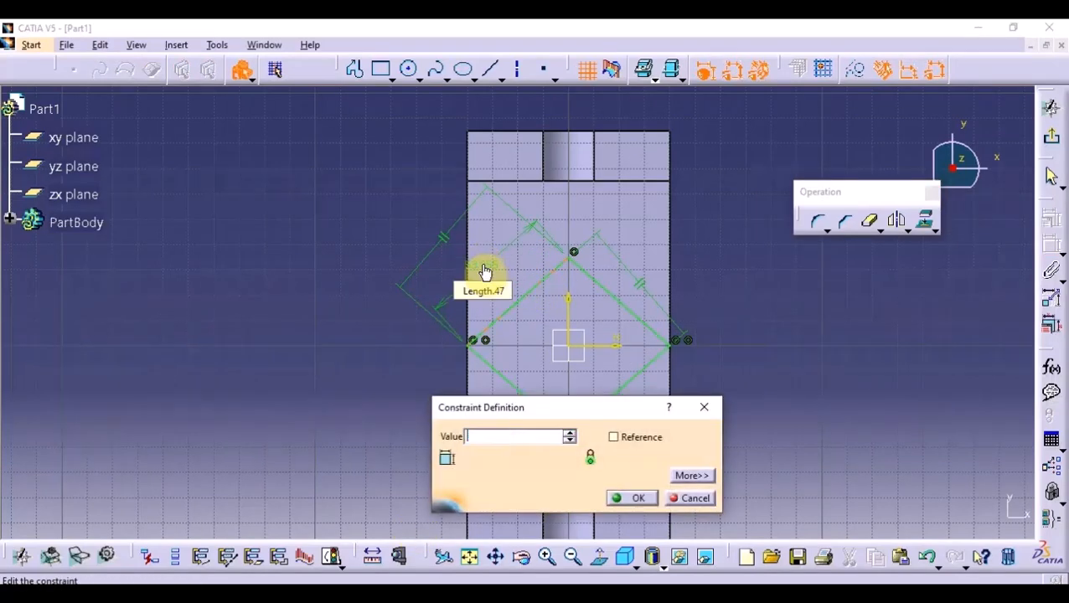
key("Return")
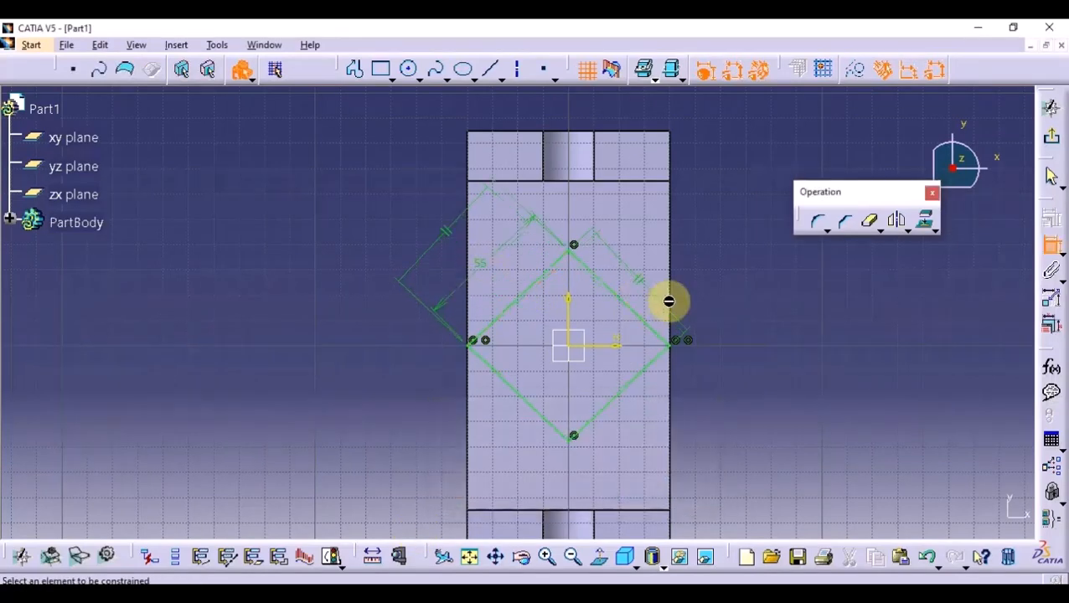
- Sketch a smaller closed diamond around the origin, with about 19 mm sides parallel to the outer diamond and corners on the axes
left_click(355, 71)
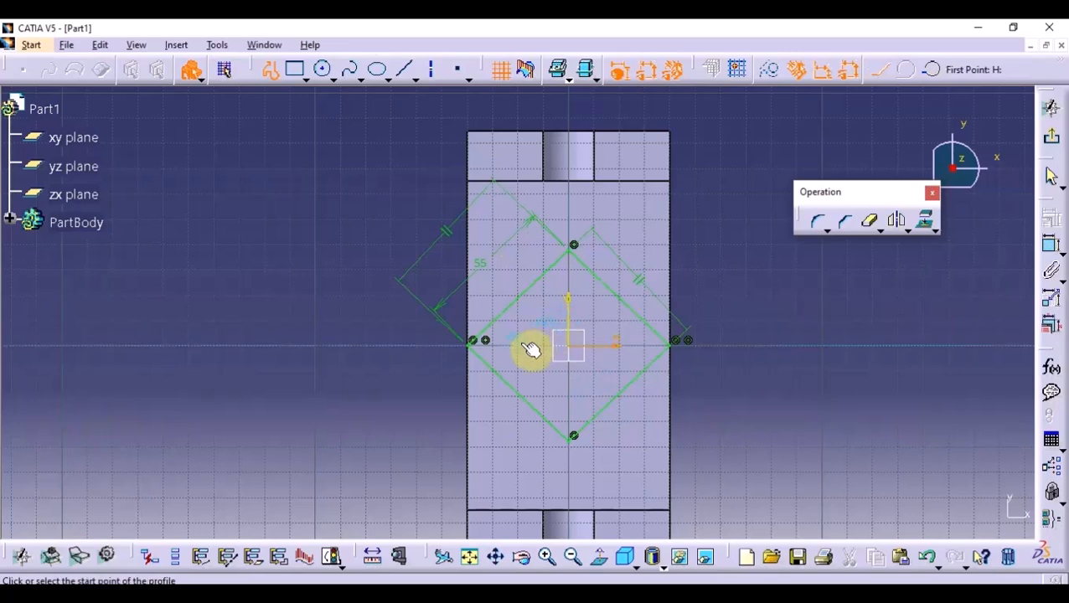
left_click(572, 310)
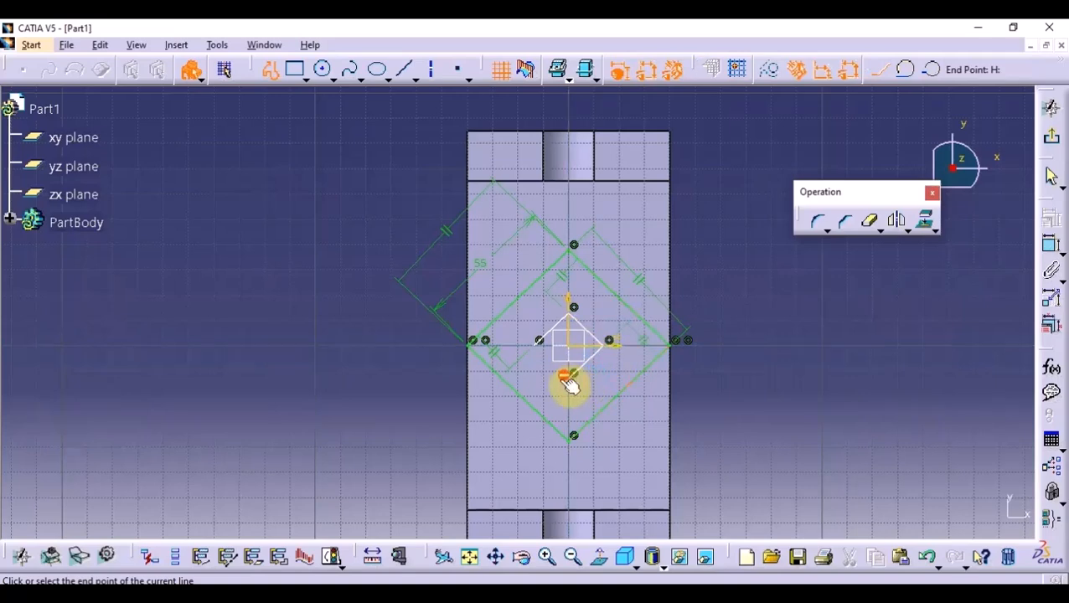
left_click(570, 382)
left_click(541, 347)
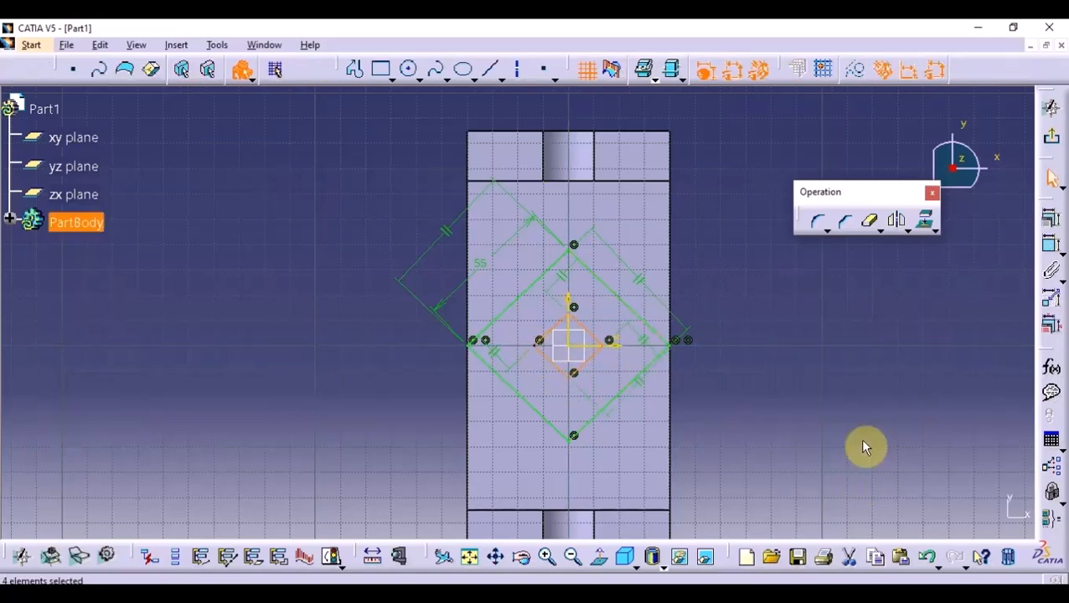
- Dimension the inner diamond's upper-left side and set its length to 18 mm
left_click(1052, 249)
left_click(569, 335)
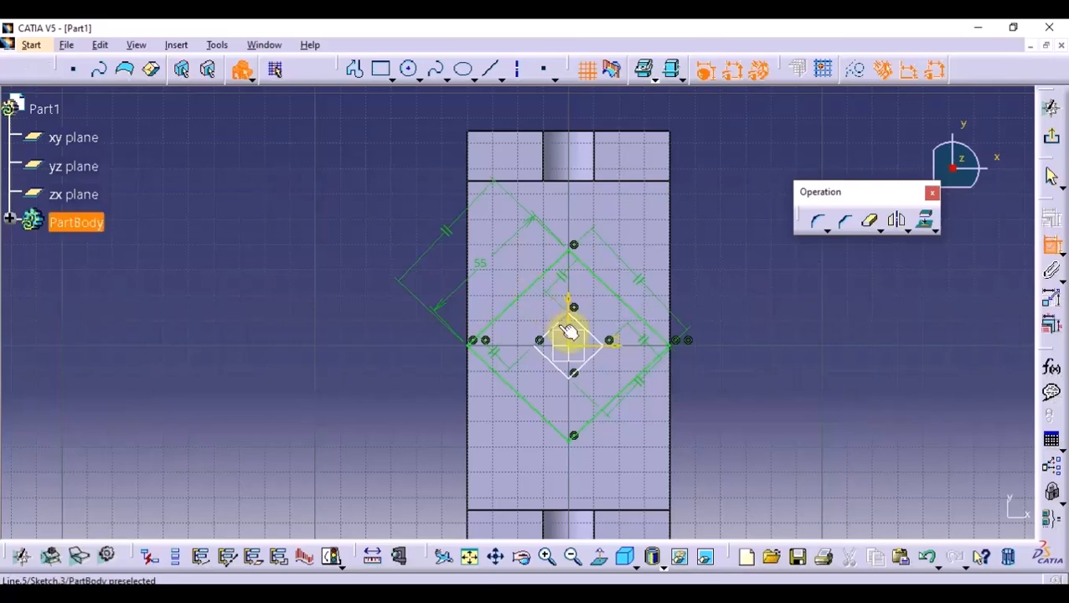
left_click(512, 276)
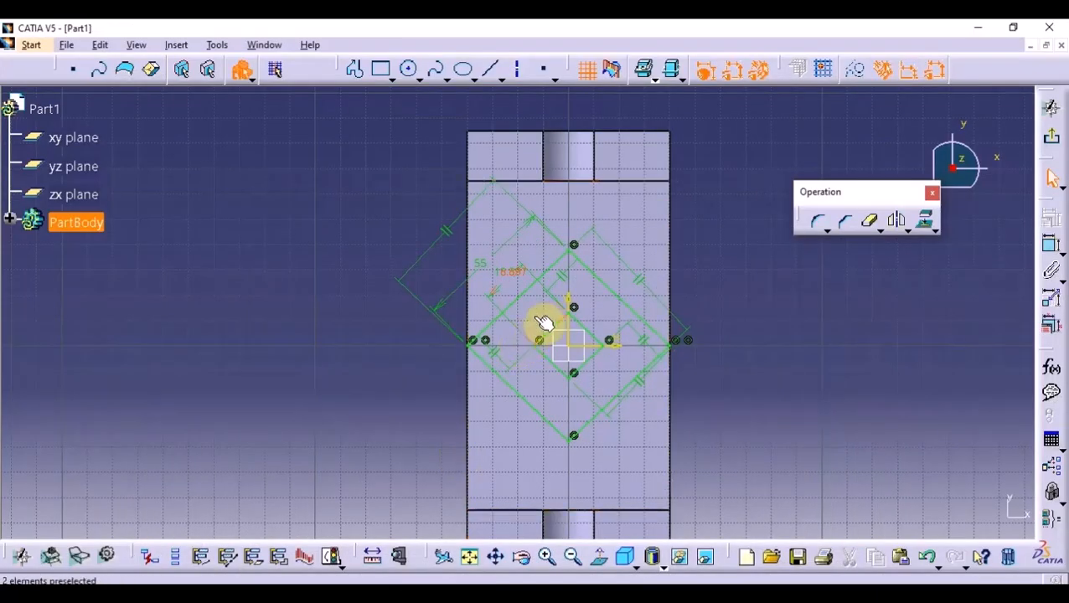
double_click(512, 274)
type("5")
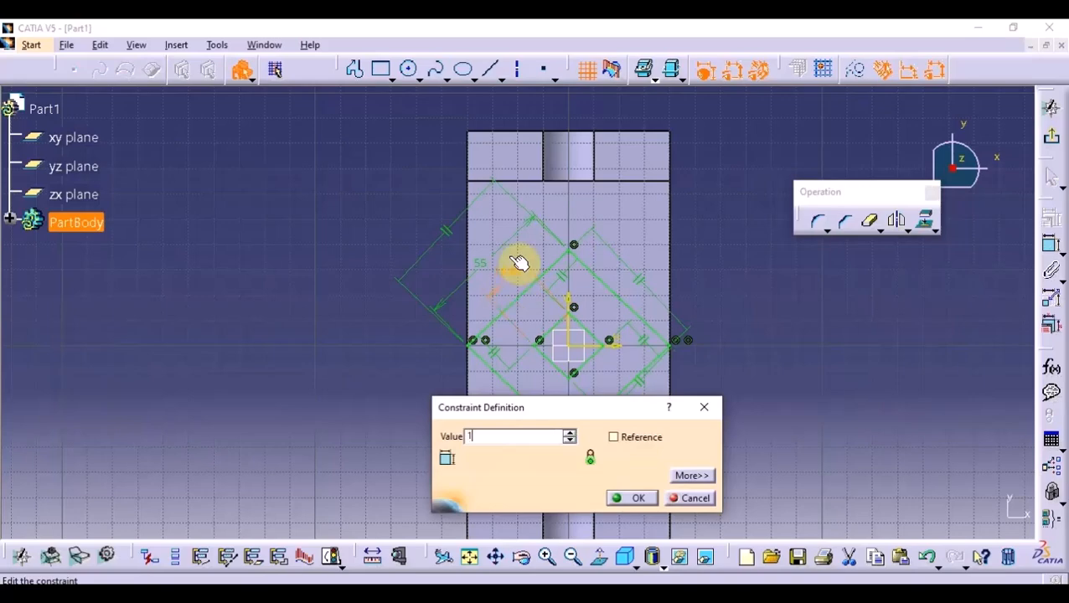
key("Return")
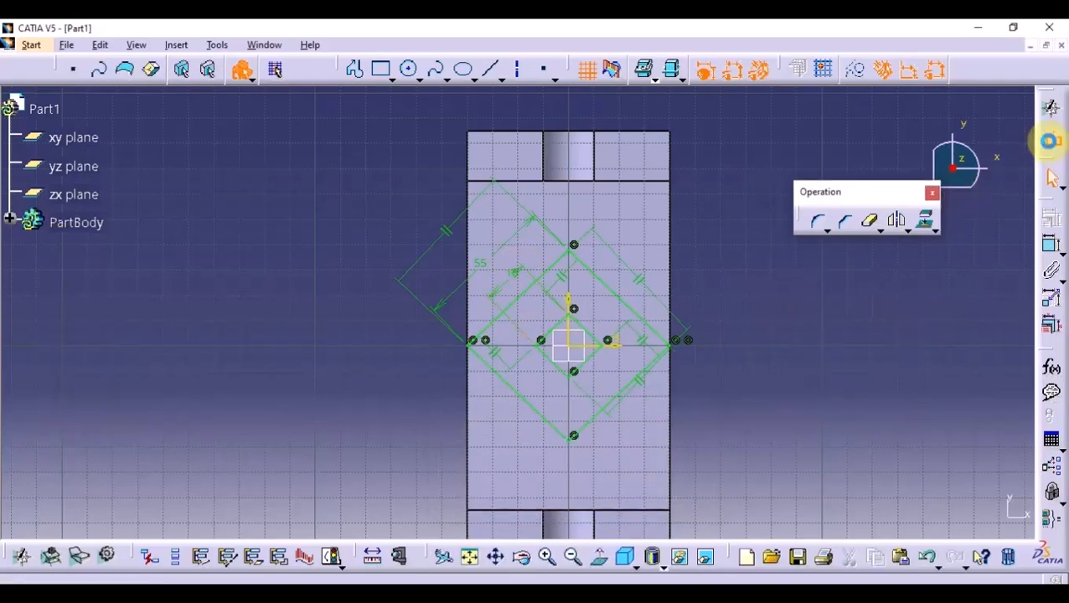
- Finish the diamond sketch and pad it 15 mm upward from the base's top face, leaving the inner diamond open
left_click(1051, 138)
left_click(479, 172)
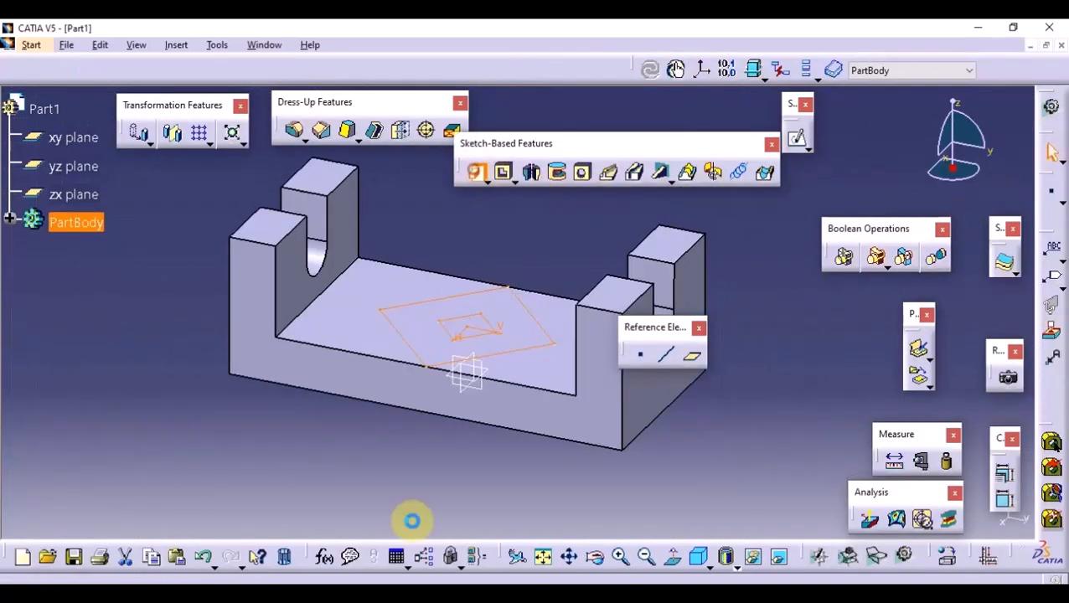
type("40mm")
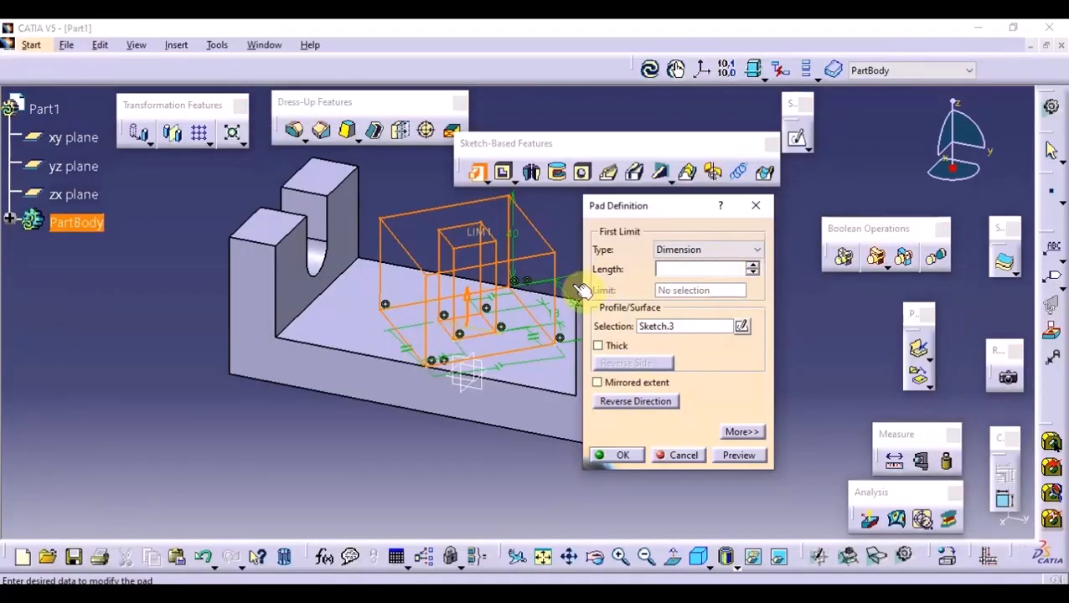
type("1")
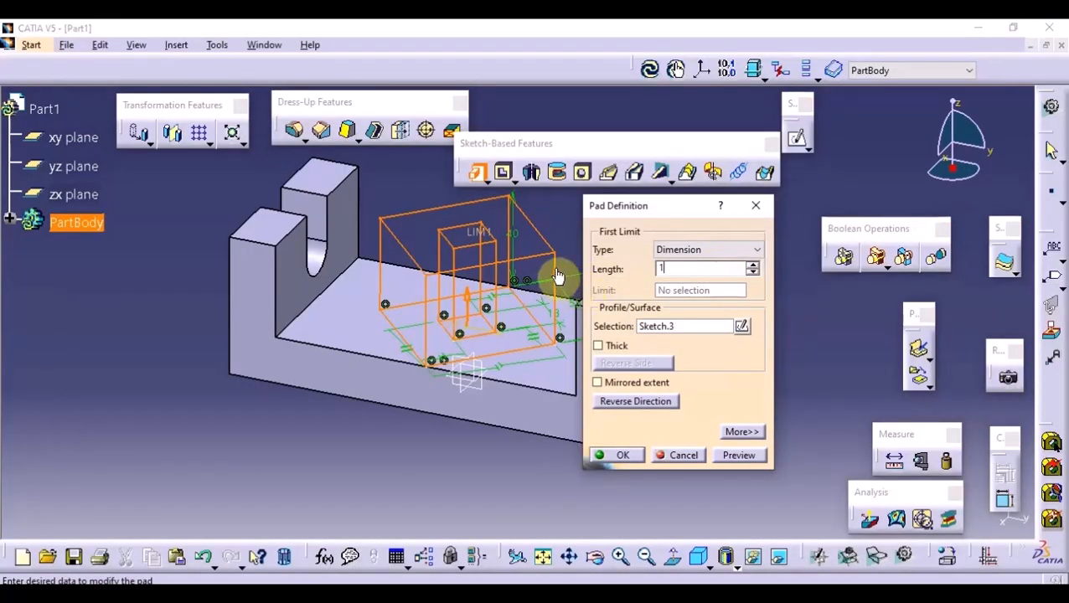
type("5")
left_click(739, 455)
left_click(619, 455)
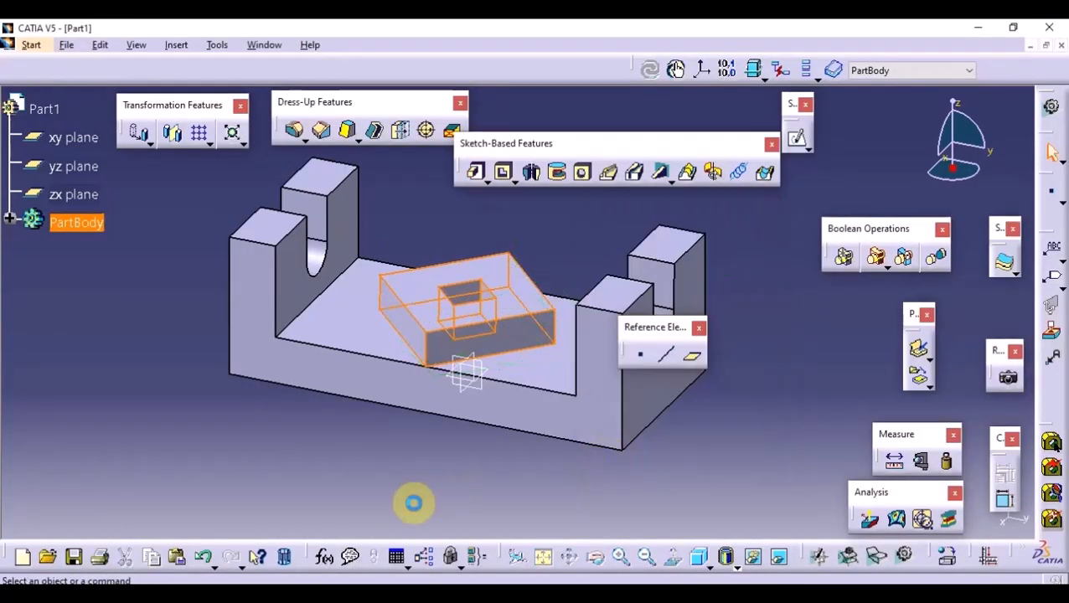
- Start a new sketch on the bracket's flat underside face
middle_click_drag(414, 503, 515, 250)
left_click(516, 251)
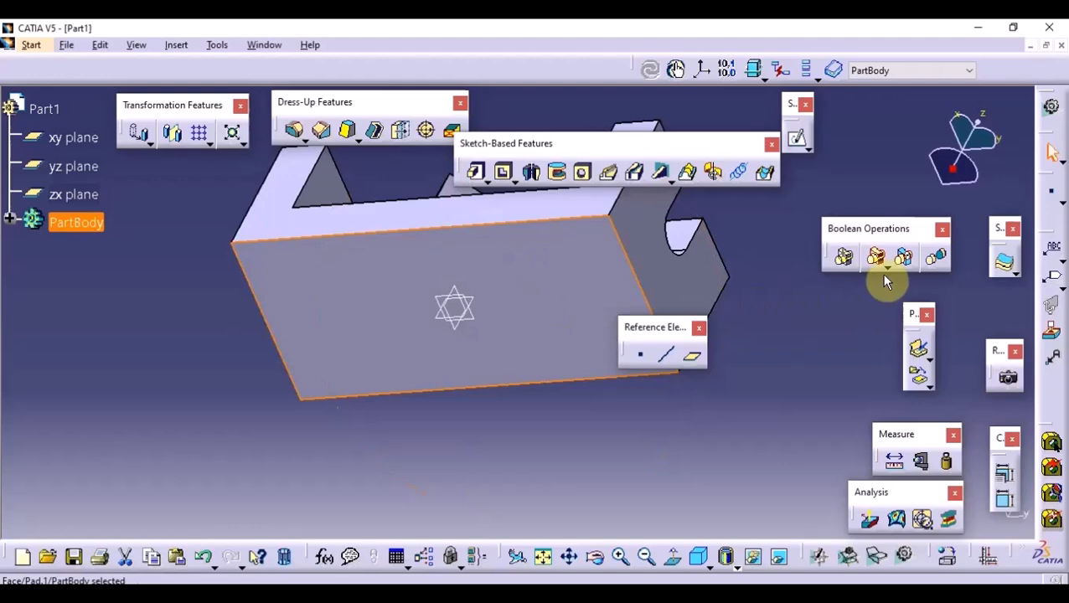
left_click(801, 143)
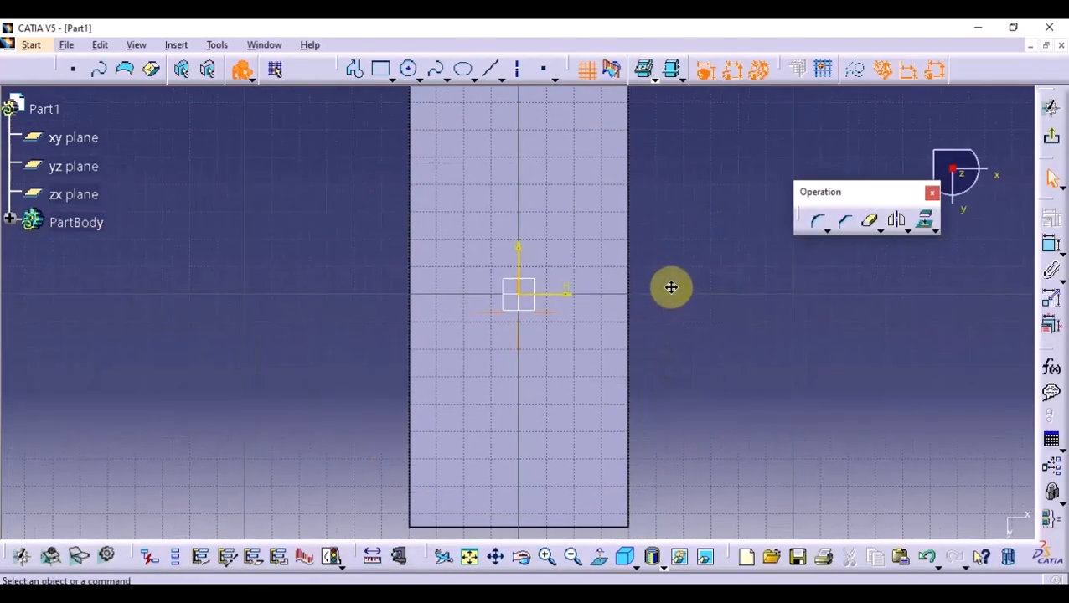
- Project the diamond block's top face, including the square hole's outline, into the underside sketch
middle_click_drag(671, 287, 360, 319)
left_click(597, 239)
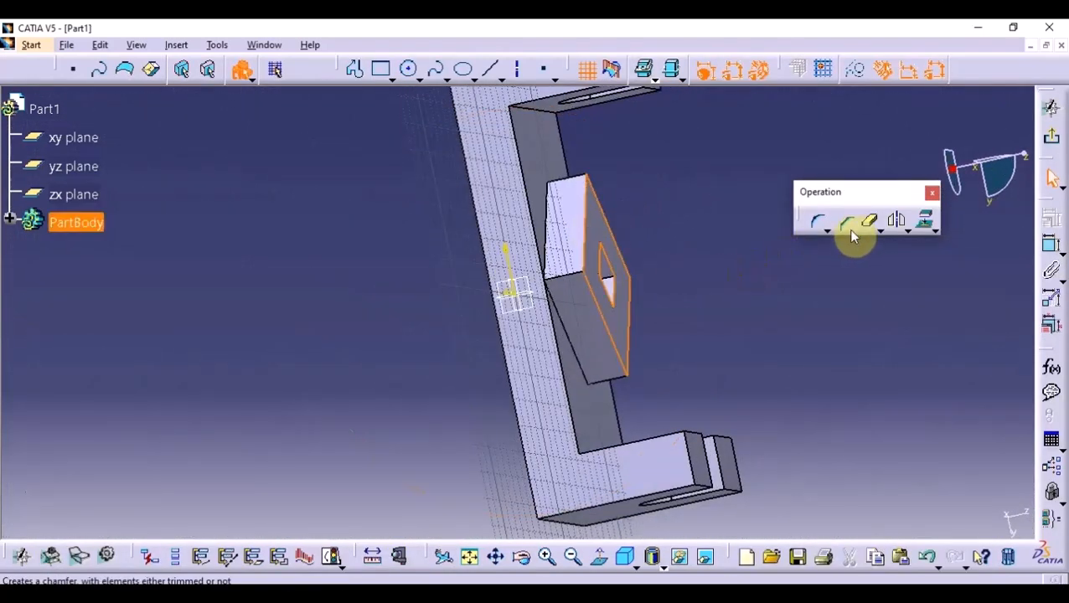
left_click(928, 223)
left_click(935, 513)
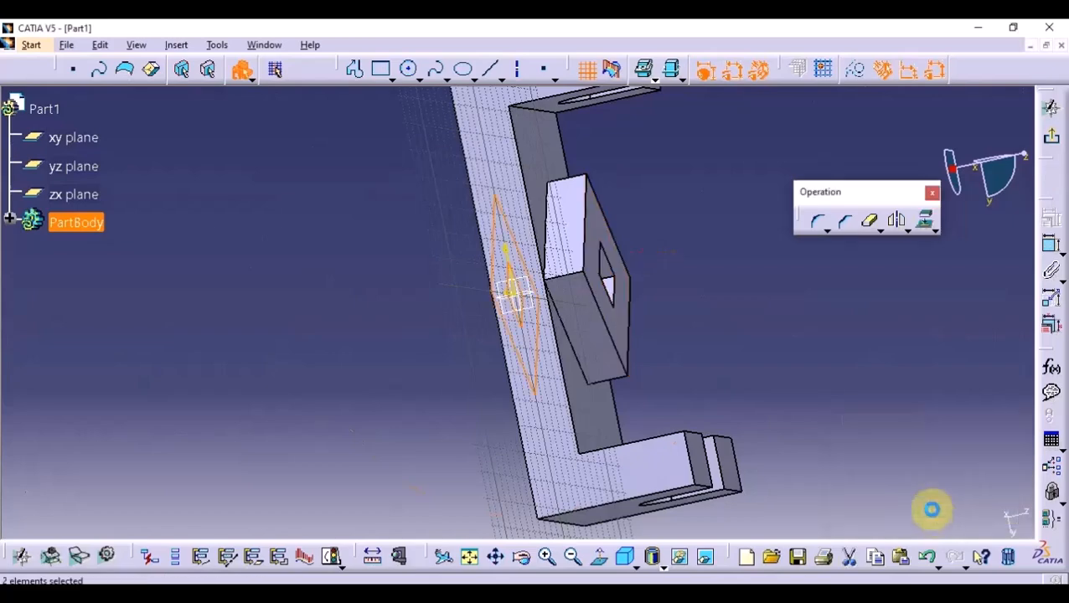
left_click(601, 563)
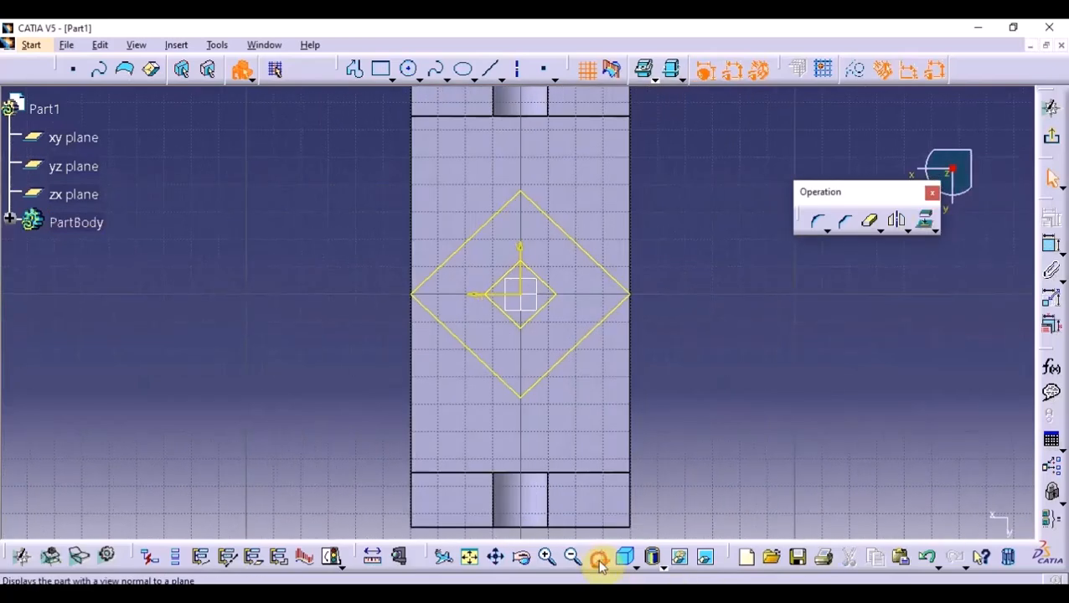
left_click(599, 563)
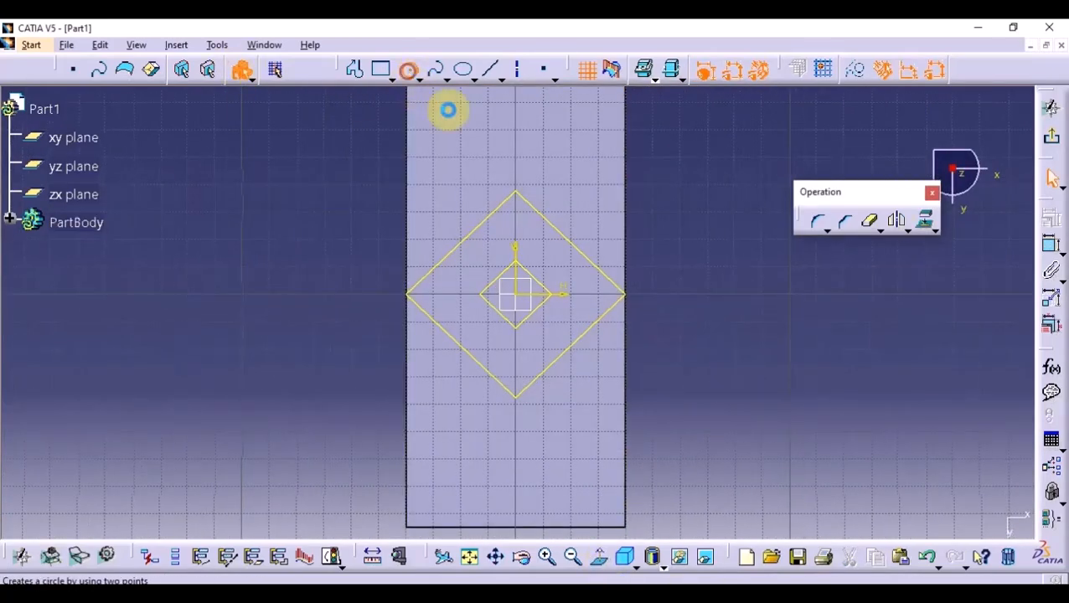
- Sketch a circle centred on the projected outer diamond's upper-right side and set its radius to 10 mm
left_click(586, 223)
double_click(609, 241)
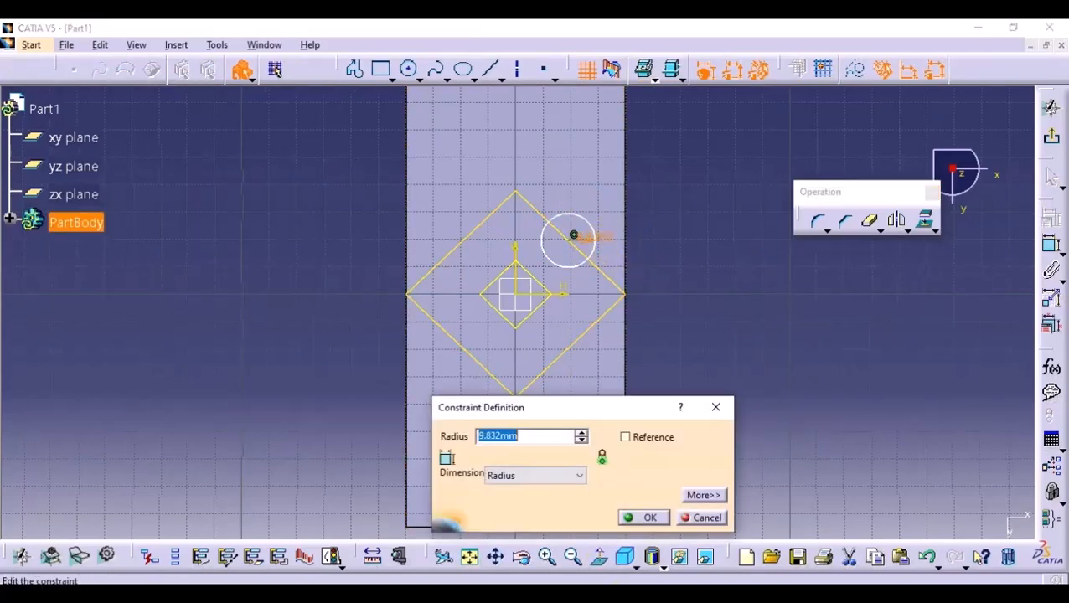
key("alt+Tab")
key("alt+Tab")
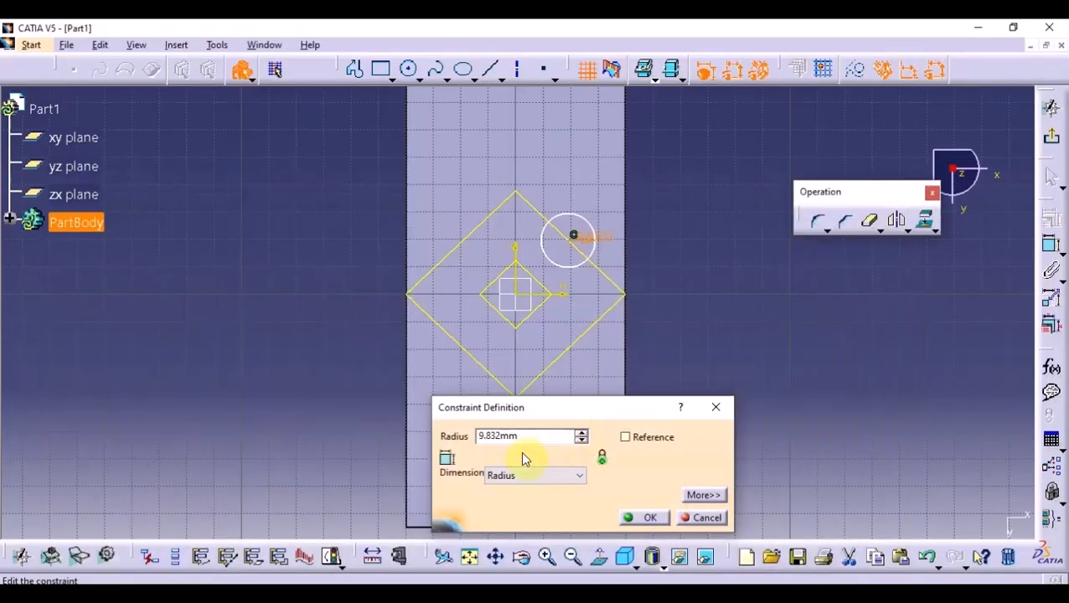
type("10")
key("Return")
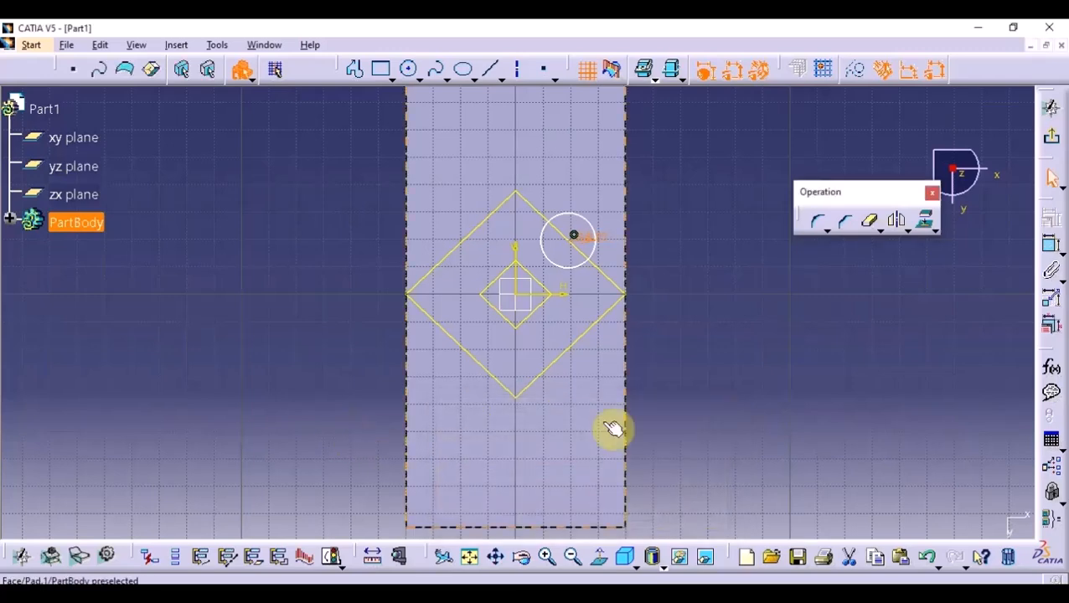
- Dimension the circle centre's distance from the horizontal axis and set it to 18 mm, as given in the 7.pdf drawing
left_click(570, 249)
left_click(690, 355)
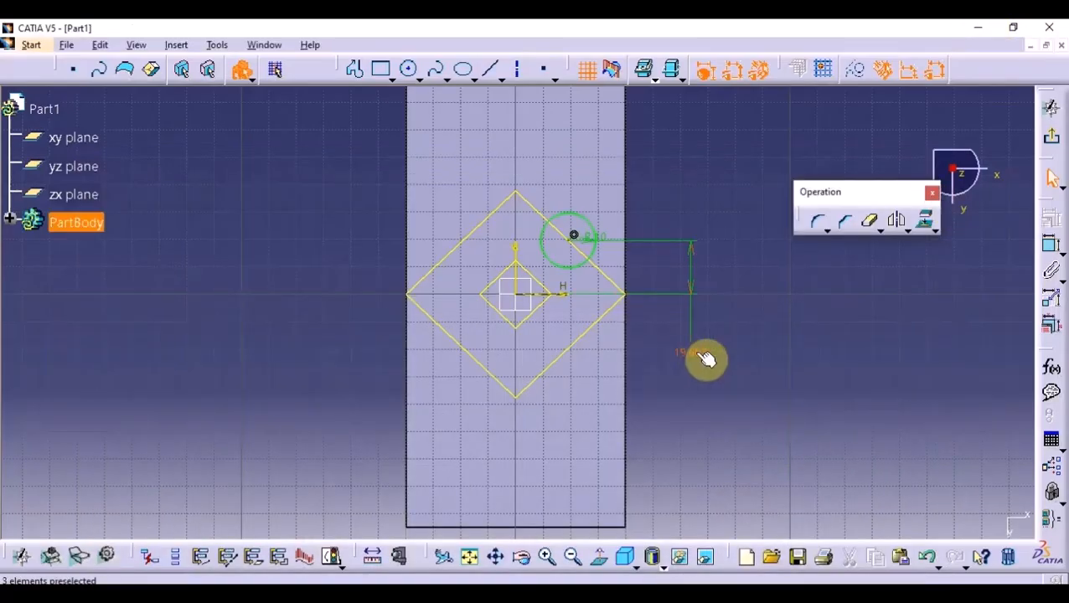
double_click(704, 357)
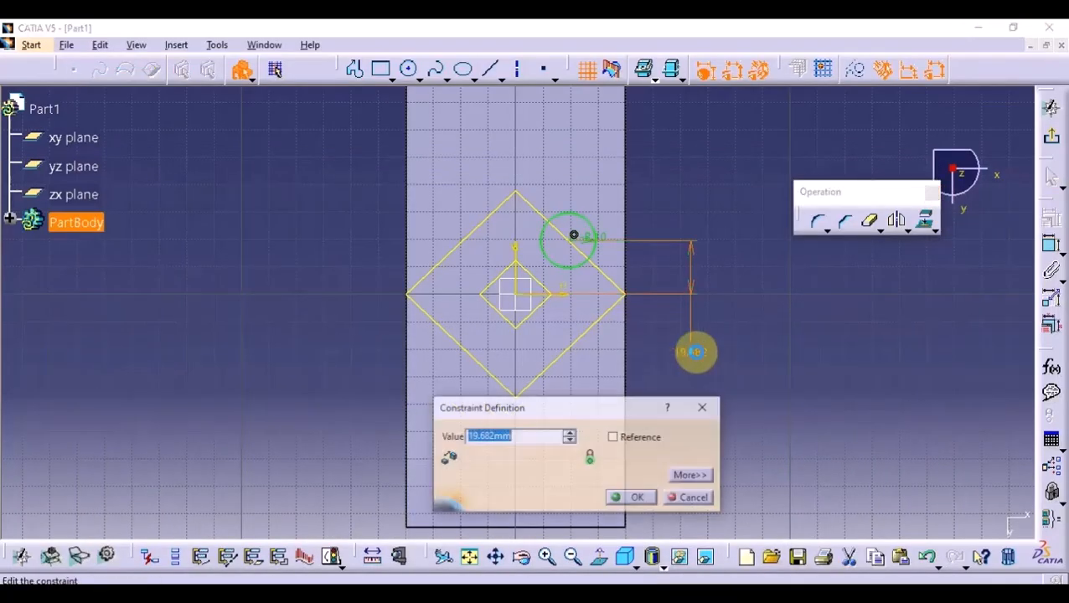
key("BackSpace")
type("18")
key("Return")
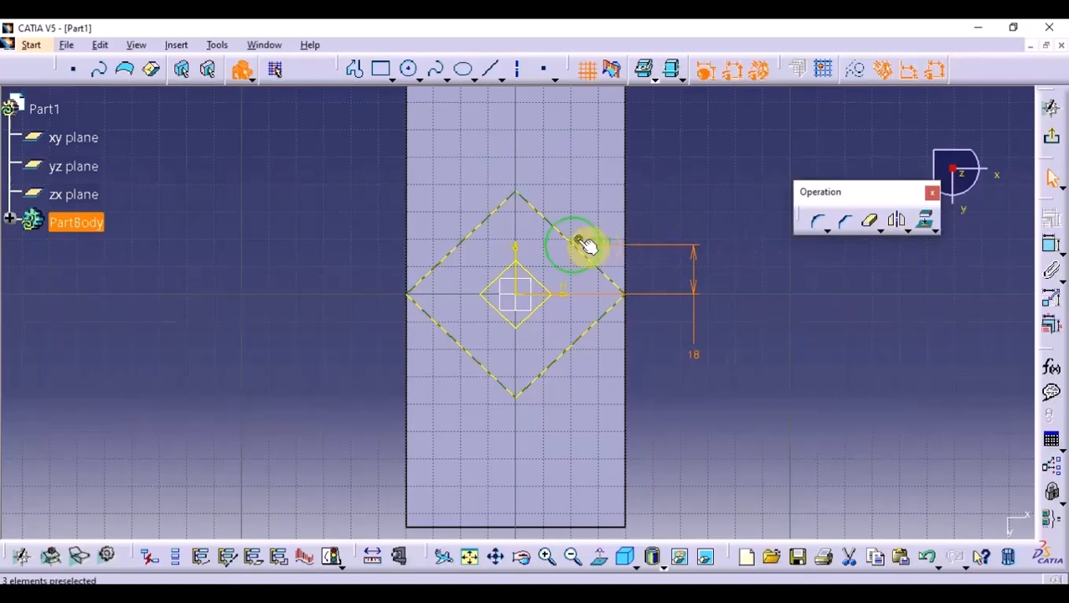
- Delete the coincidence between the circle's centre and the projected diamond, and dimension the centre's distance from the vertical axis
right_click(581, 248)
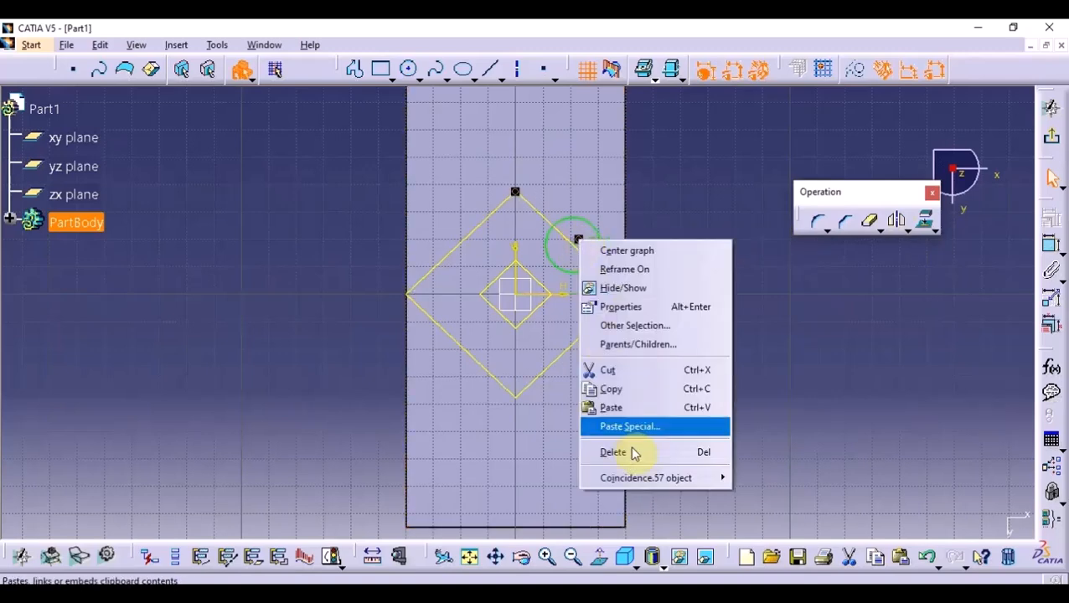
left_click(664, 451)
left_click(1051, 244)
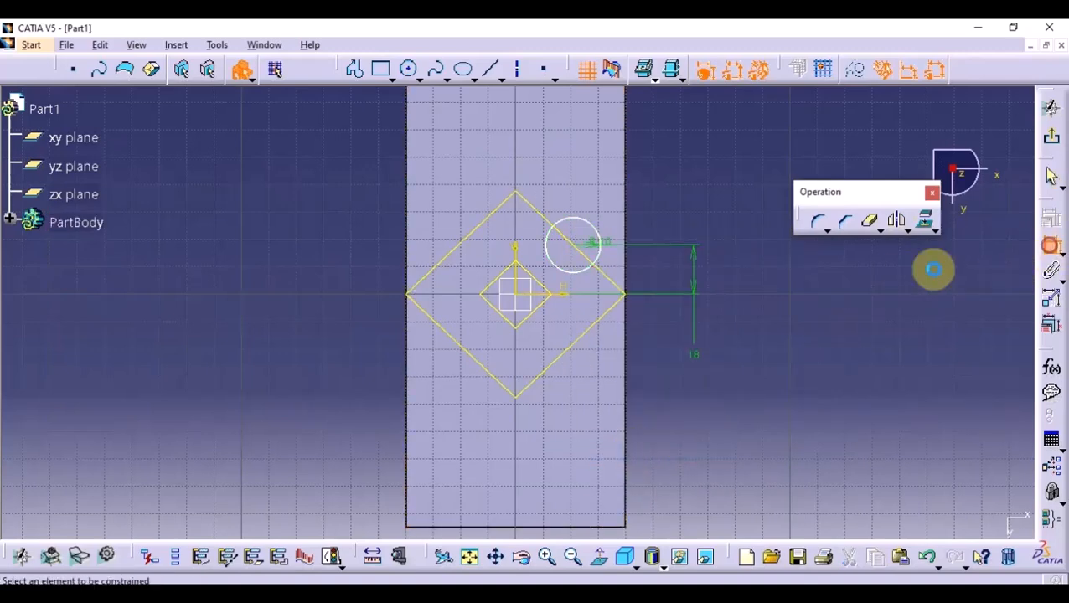
left_click(657, 187)
- Delete the projected diamond outlines from the underside sketch
left_click(551, 222)
right_click(552, 223)
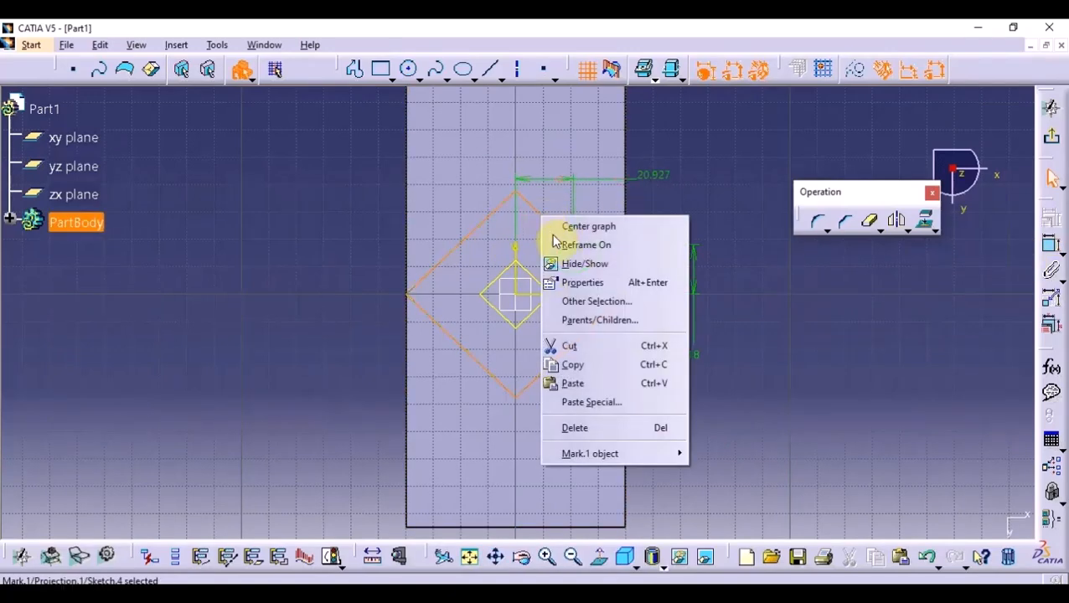
left_click(609, 428)
middle_click_drag(790, 355, 753, 379)
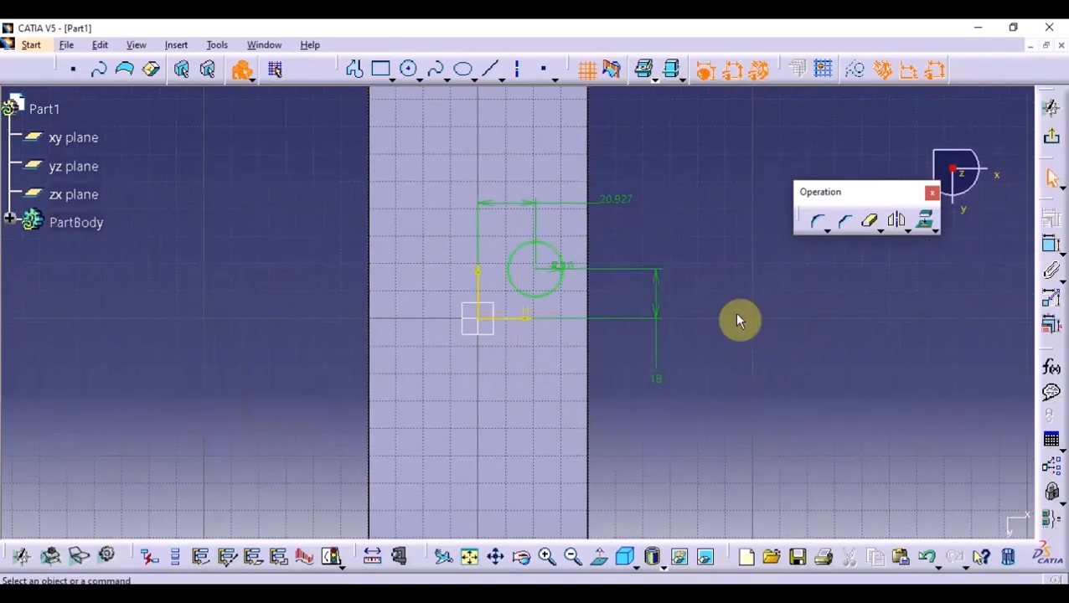
- Mirror the circle about the vertical axis and the resulting pair of circles about the horizontal axis
mouse_move(725, 162)
left_mouse_down()
mouse_move(478, 310)
mouse_move(496, 319)
left_mouse_up()
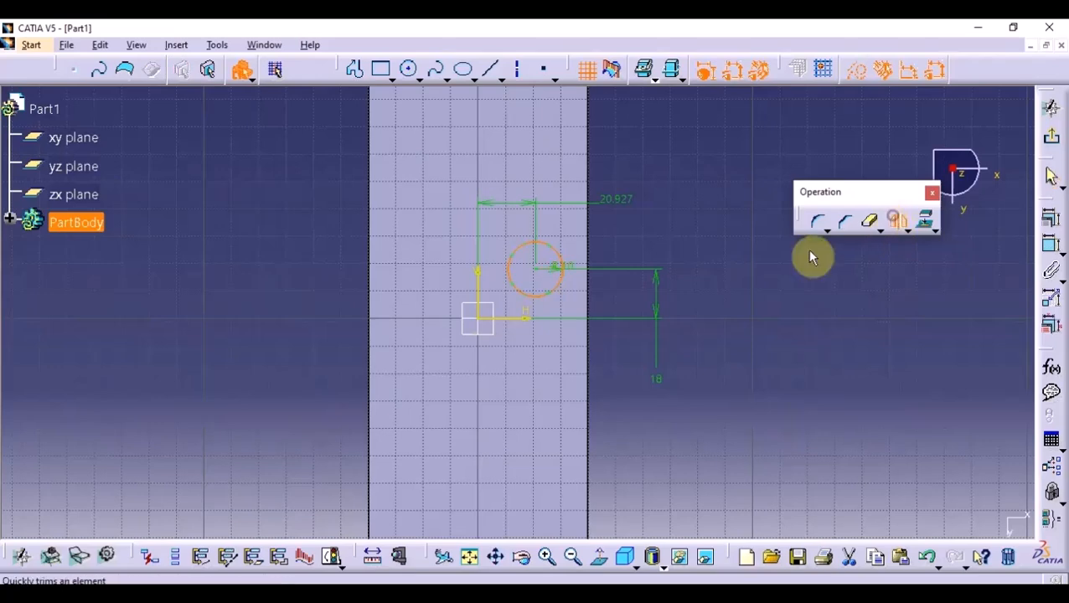
left_click(490, 282)
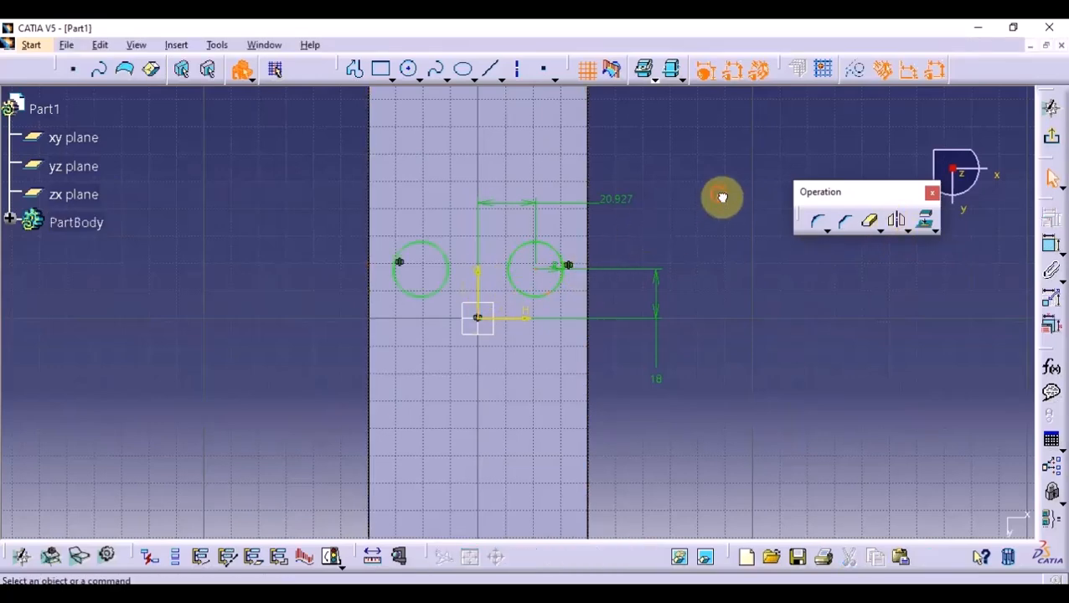
left_click_drag(718, 195, 386, 306)
left_click(896, 220)
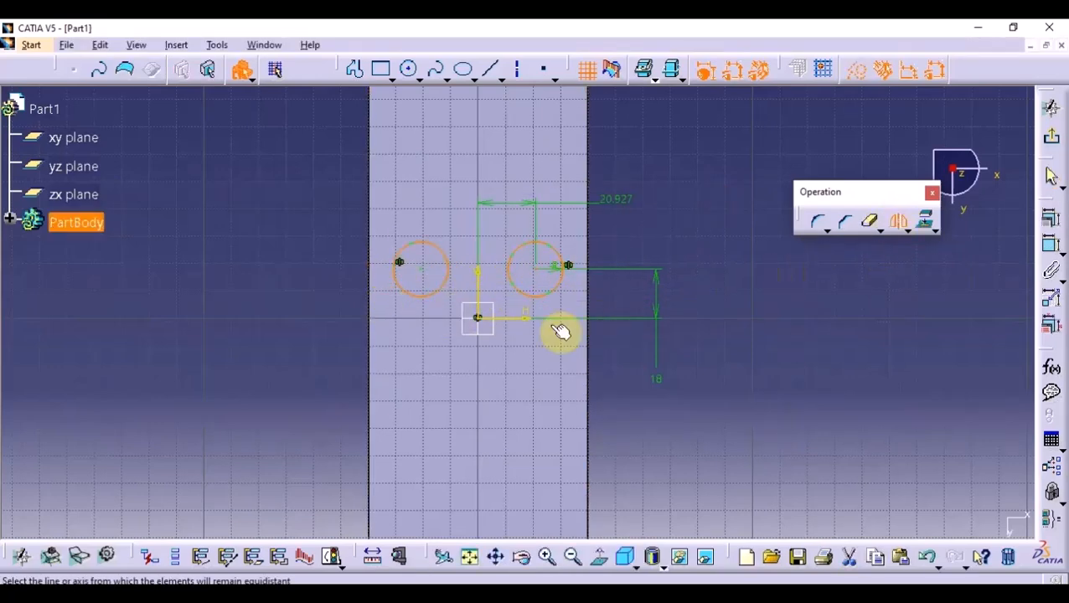
left_click(528, 319)
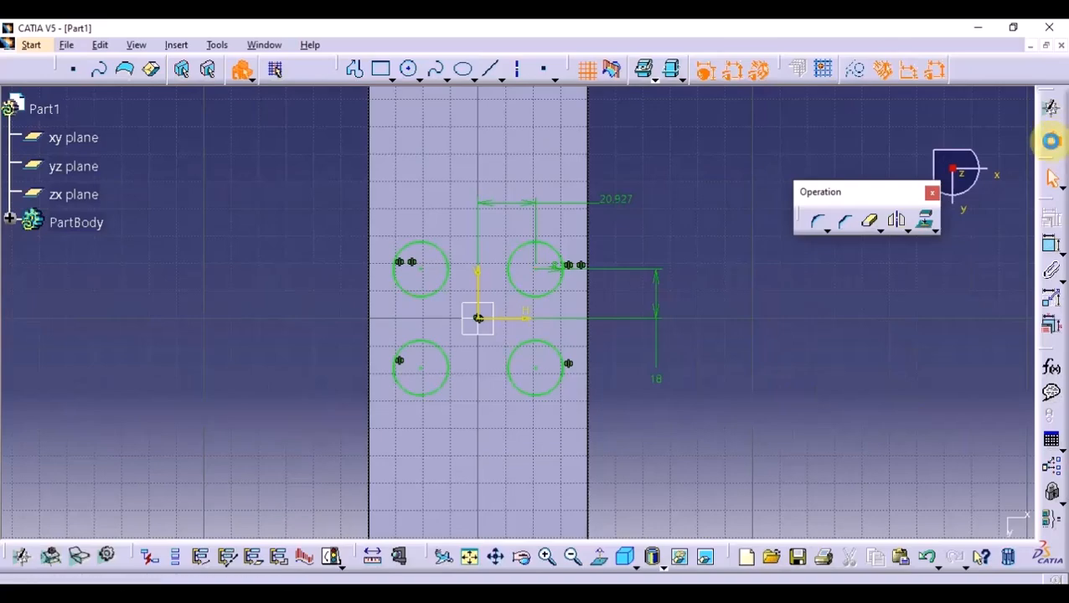
- Finish the sketch, start a Pocket from the four circles, and try an Up to last limit with a 20 mm offset
left_click(1051, 140)
left_click(503, 174)
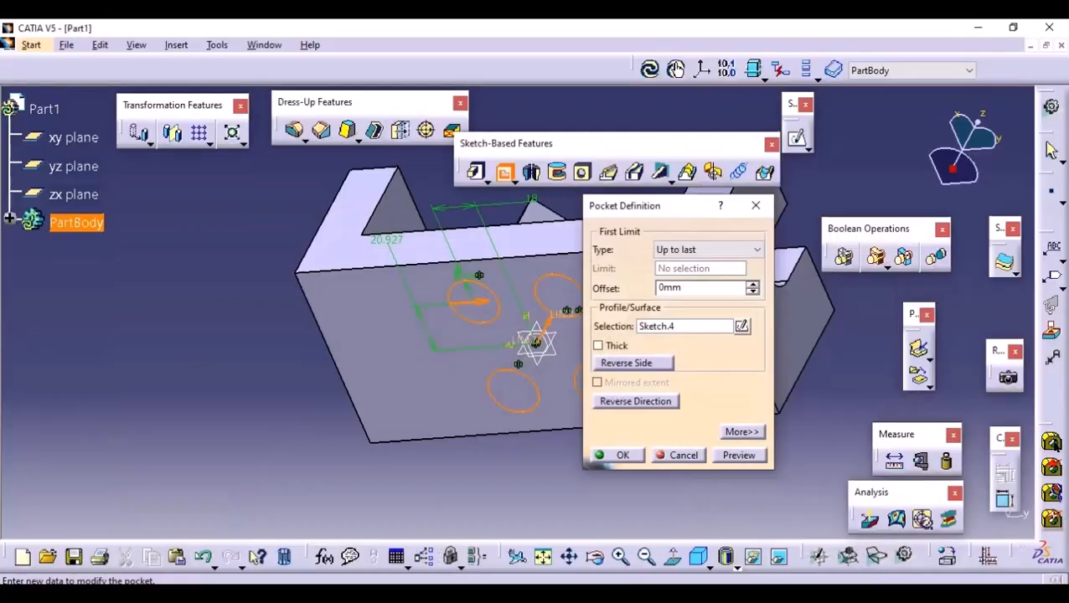
left_click(698, 288)
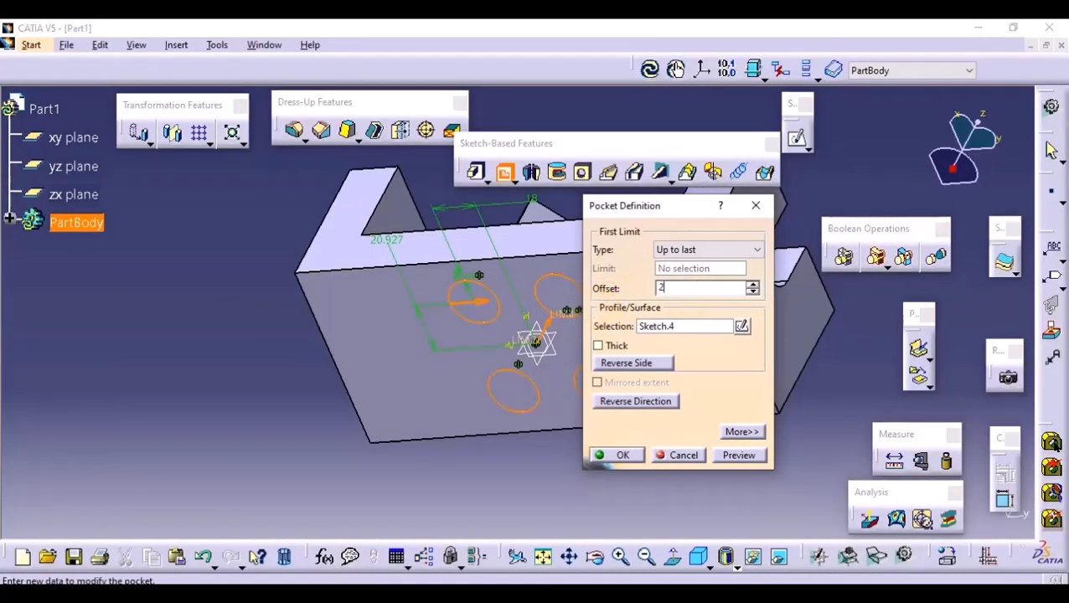
type("20")
left_click(737, 459)
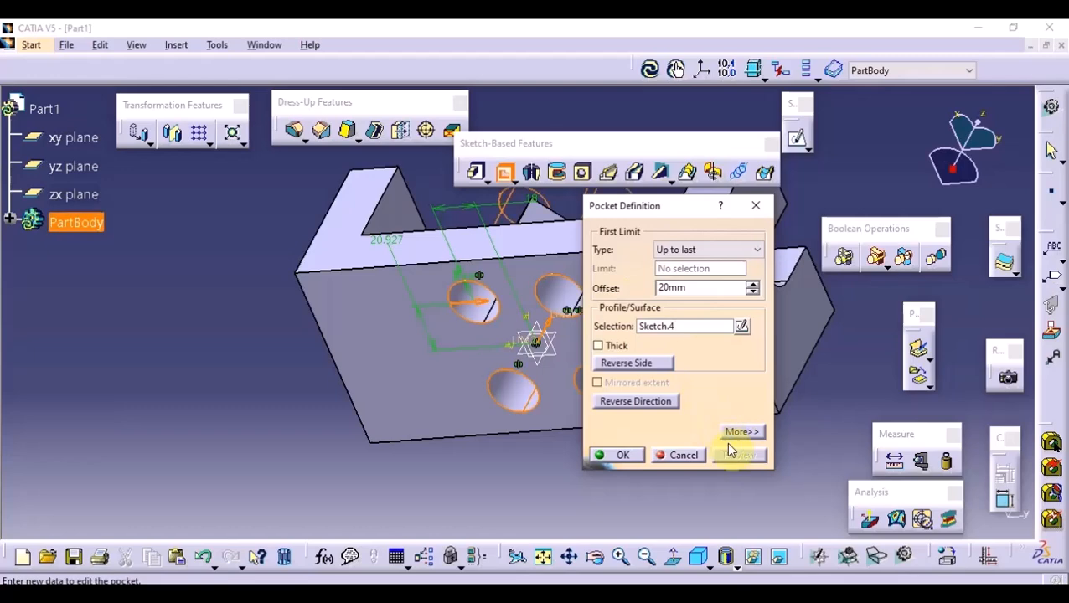
middle_click_drag(528, 288, 352, 394)
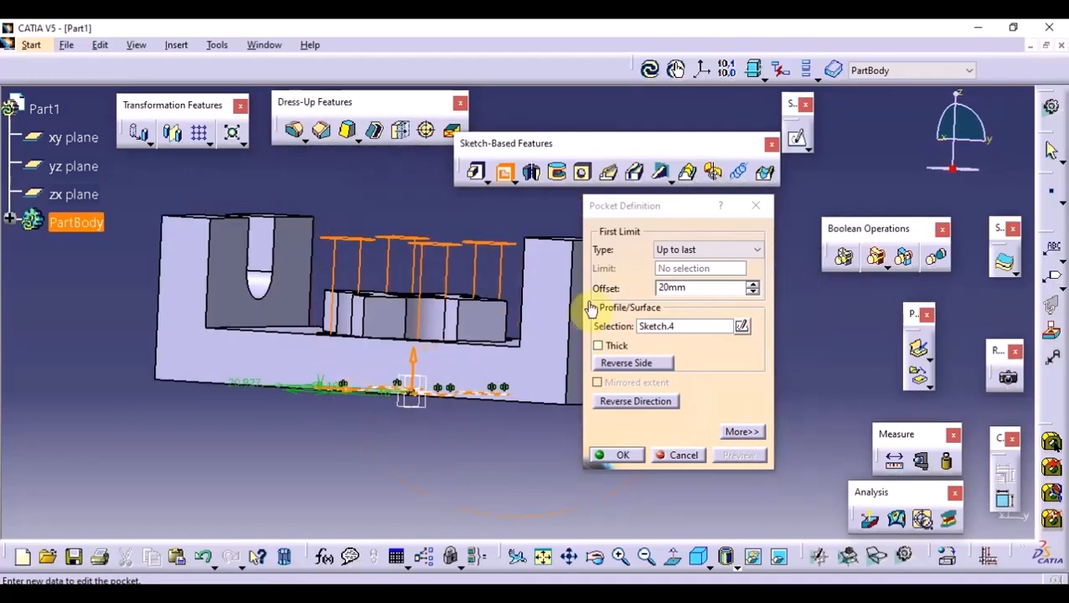
- Change the pocket's first limit to Dimension with a depth of 20 mm
left_click(706, 250)
left_click(707, 262)
key("Tab")
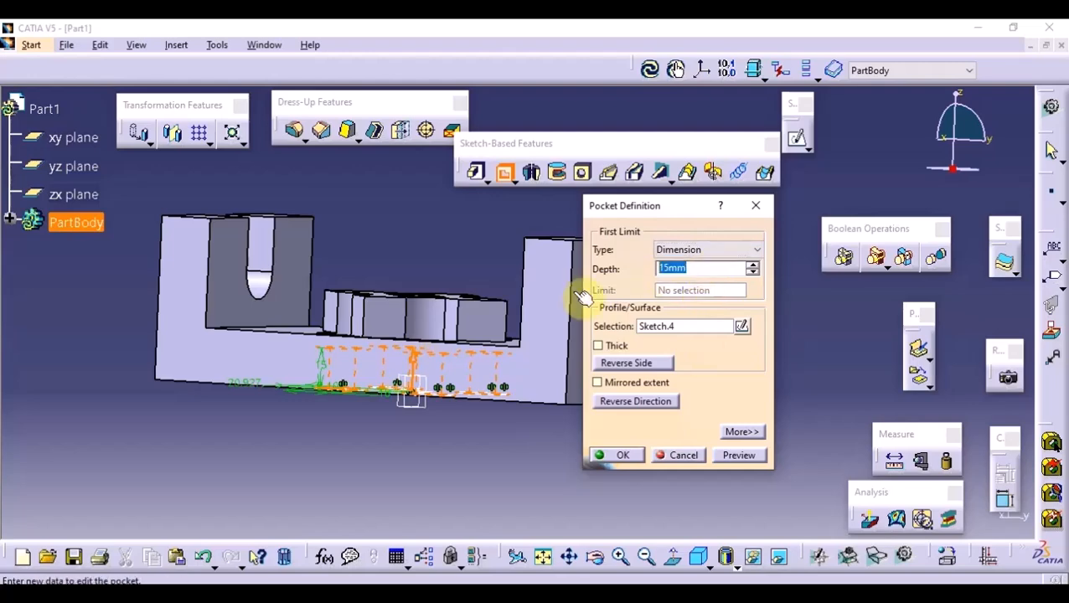
left_click(729, 455)
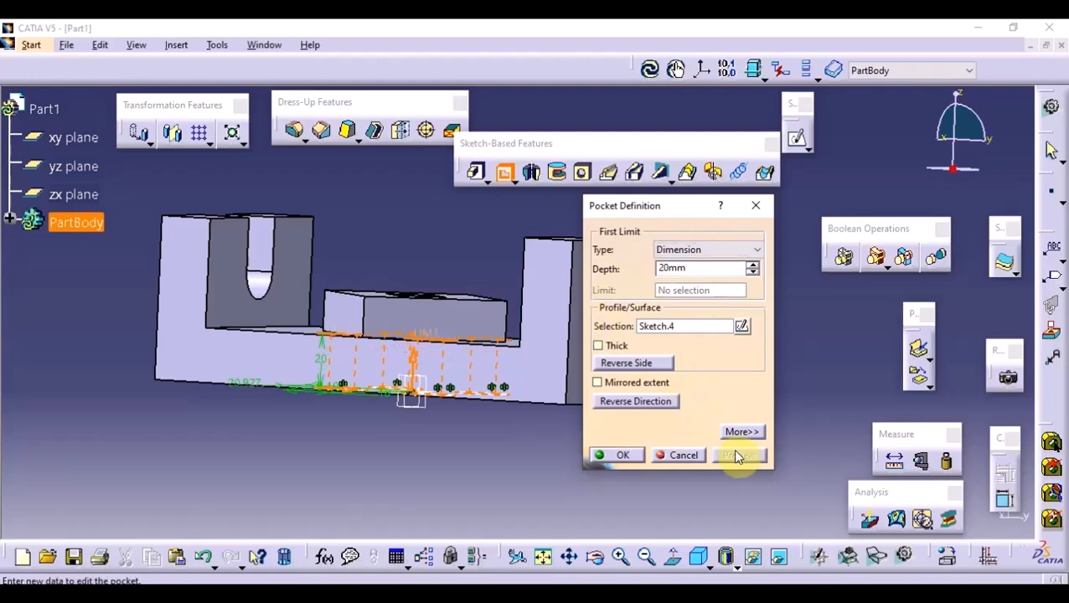
- Set the pocket's second limit depth to -7.5 mm and create the pocket
left_click(741, 432)
left_click(862, 266)
double_click(861, 267)
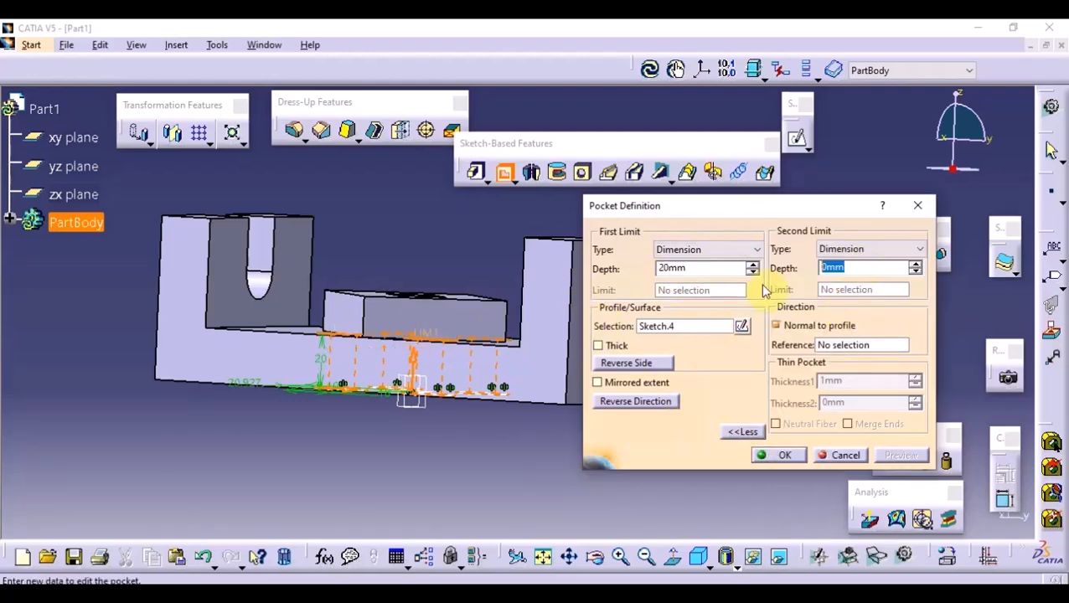
type("-7.5")
left_click(713, 327)
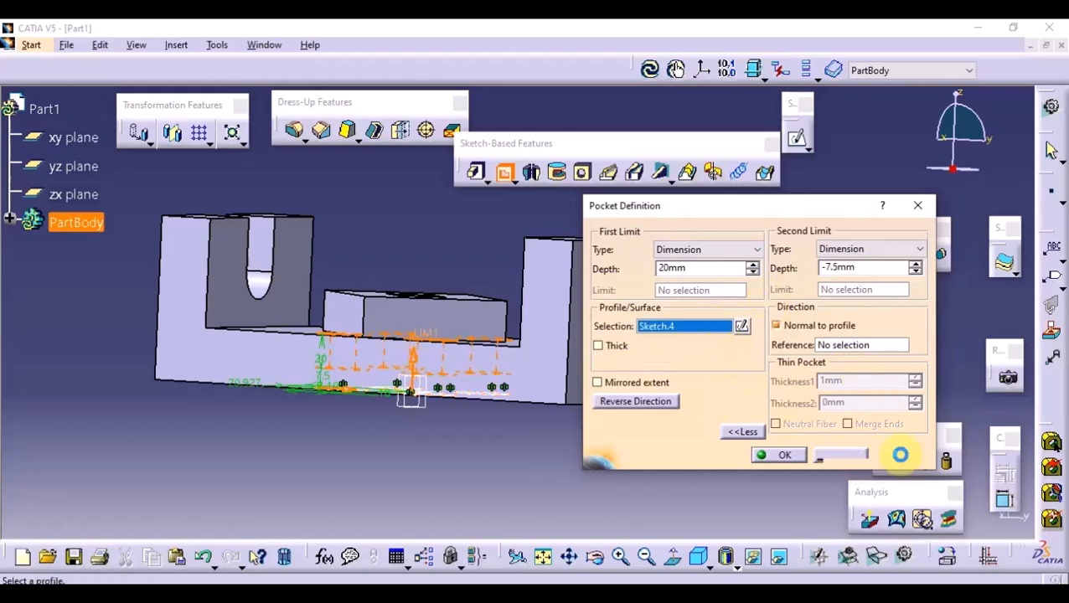
mouse_move(432, 323)
middle_mouse_down()
mouse_move(391, 356)
mouse_move(489, 425)
mouse_move(513, 509)
mouse_move(520, 485)
mouse_move(570, 478)
middle_mouse_up()
left_click(778, 457)
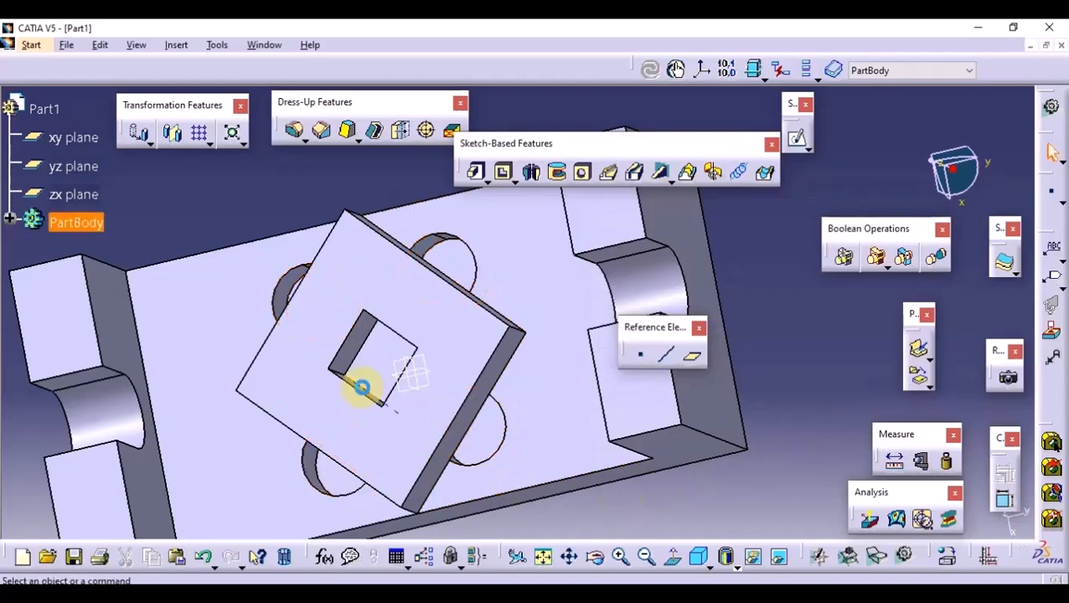